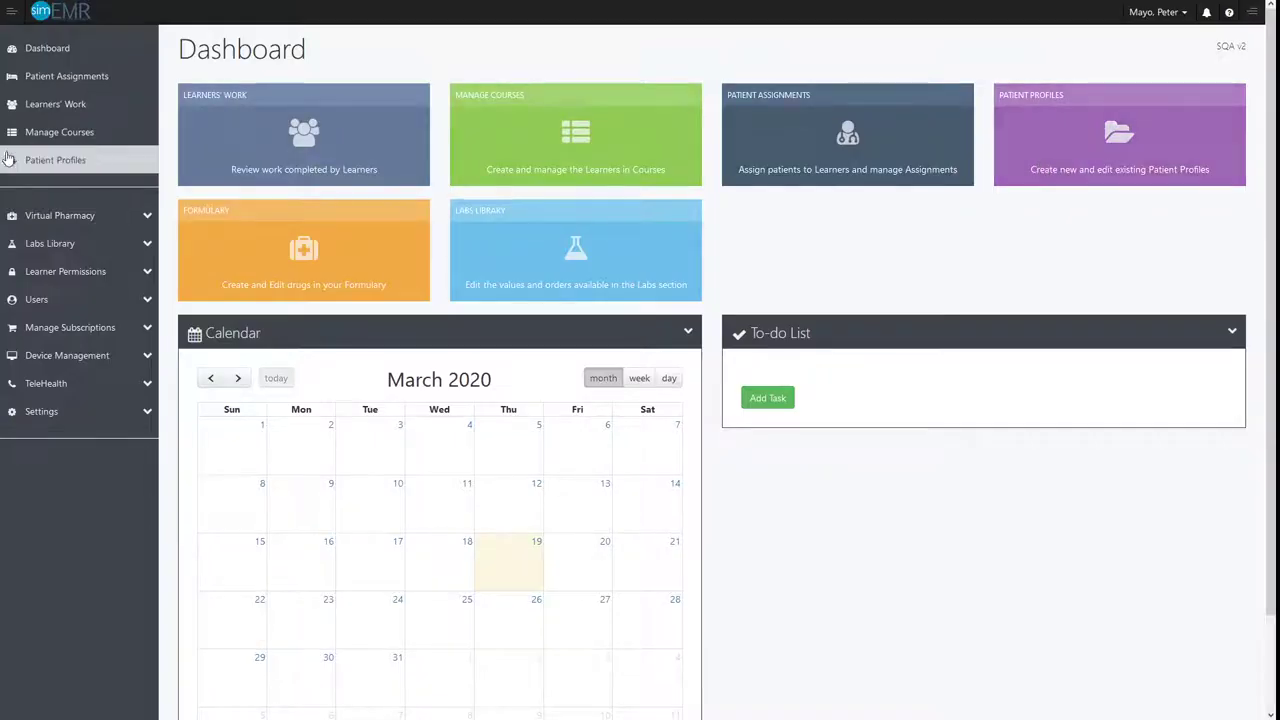
# Create a new patient profile using automatically generated basic information for the demographics and scenario
pyautogui.click(77, 160)
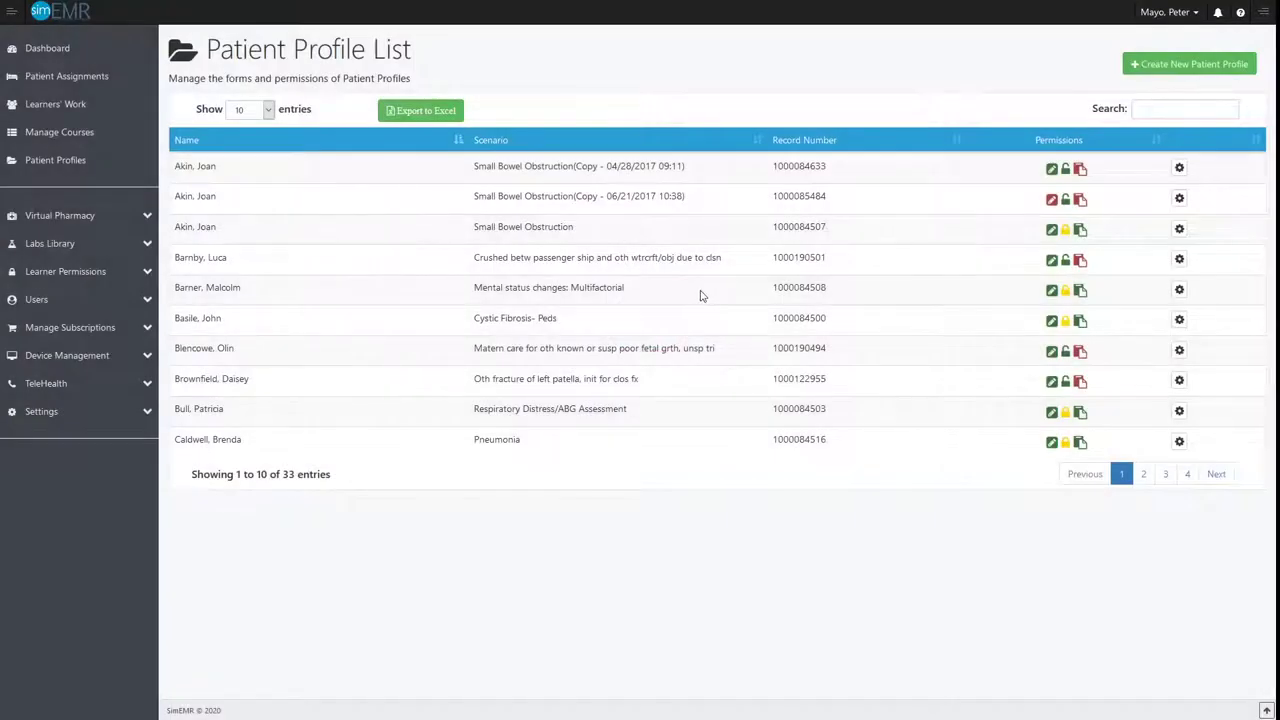
pyautogui.click(1165, 77)
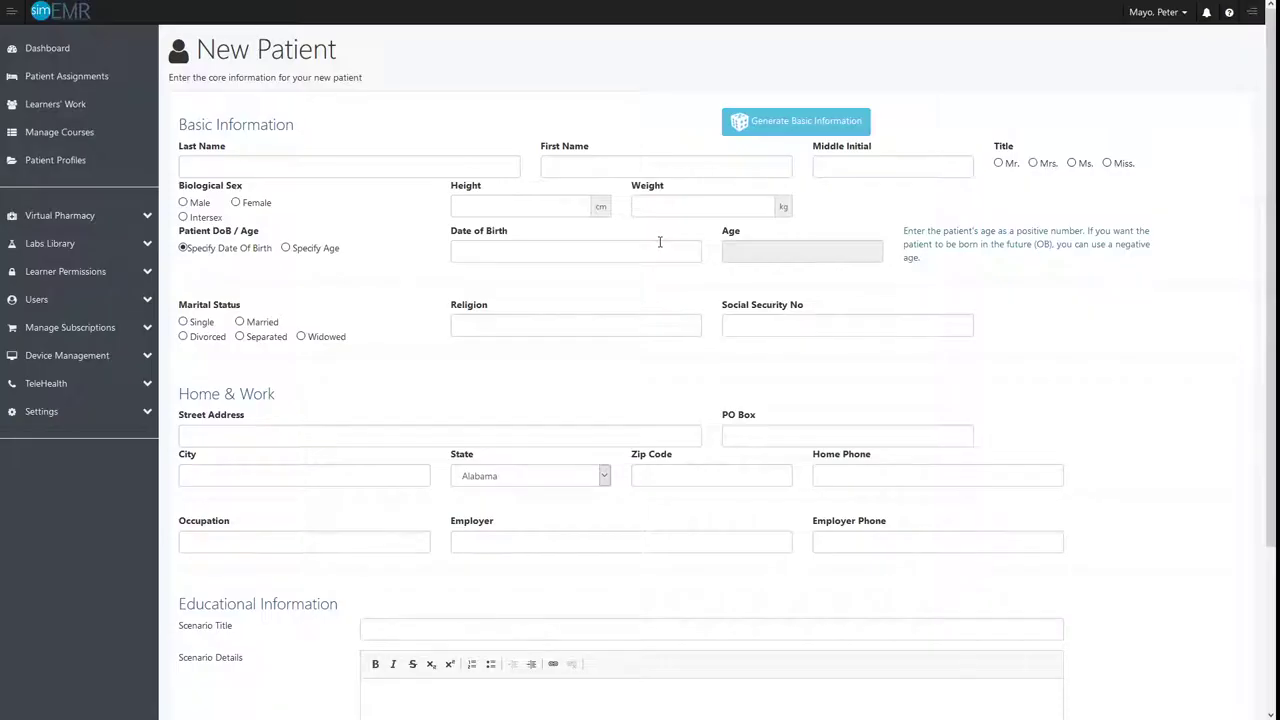
pyautogui.click(771, 131)
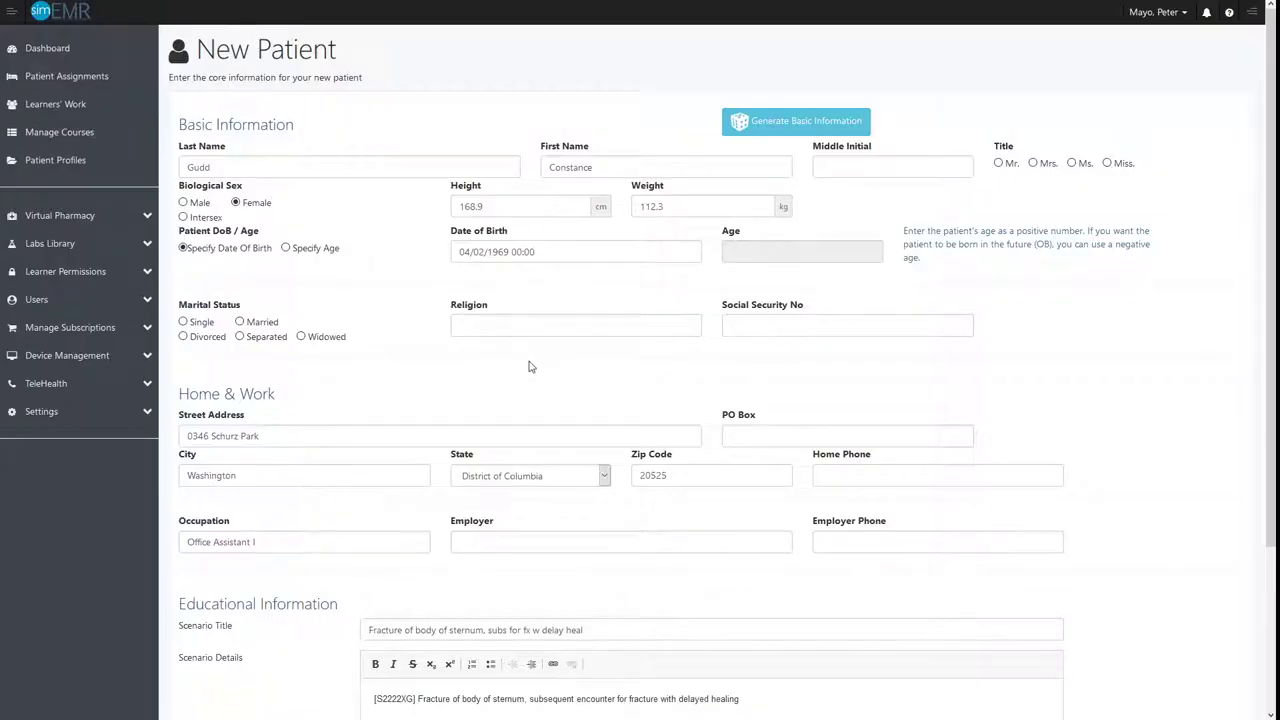
pyautogui.scroll(-3, 530, 369)
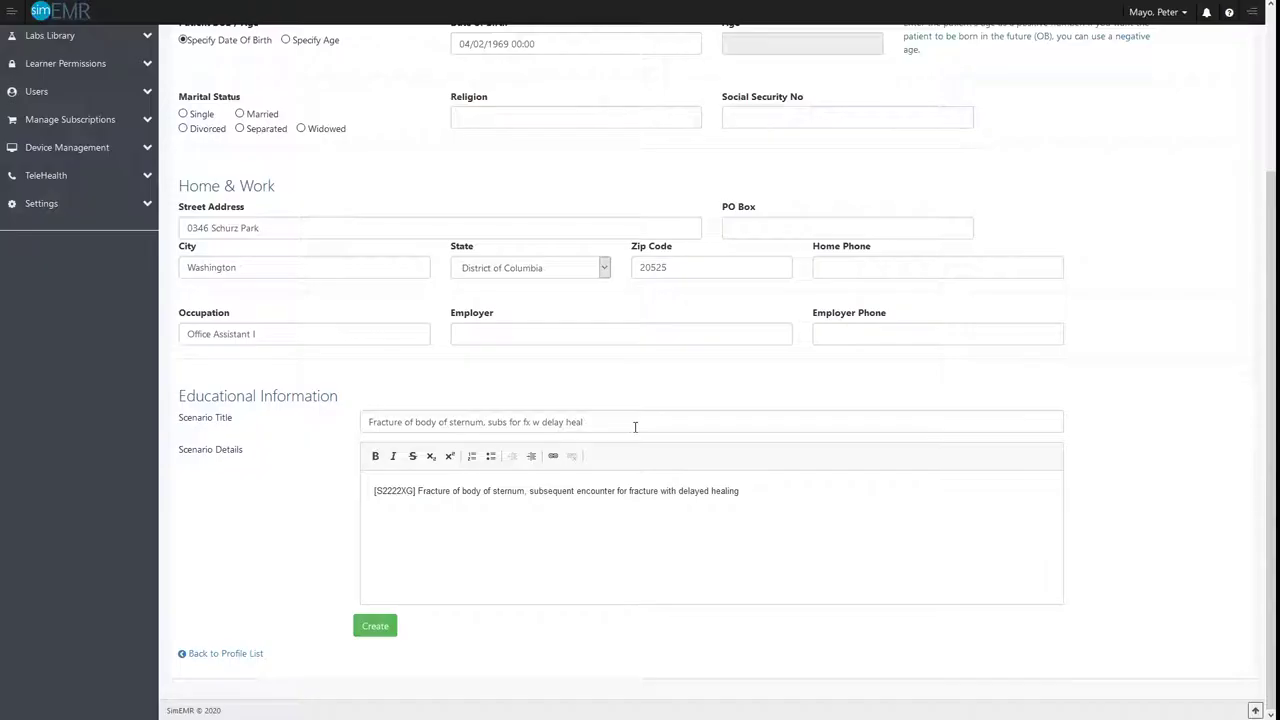
pyautogui.scroll(3, 617, 409)
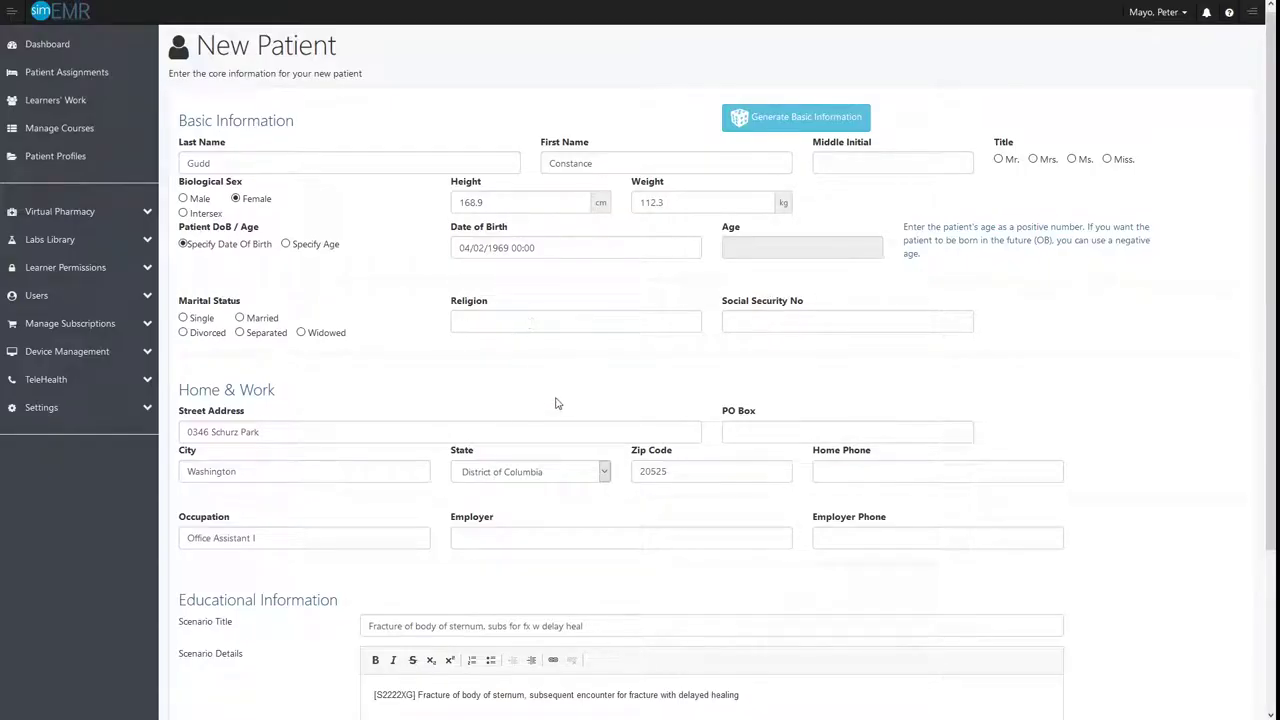
pyautogui.scroll(-3, 554, 400)
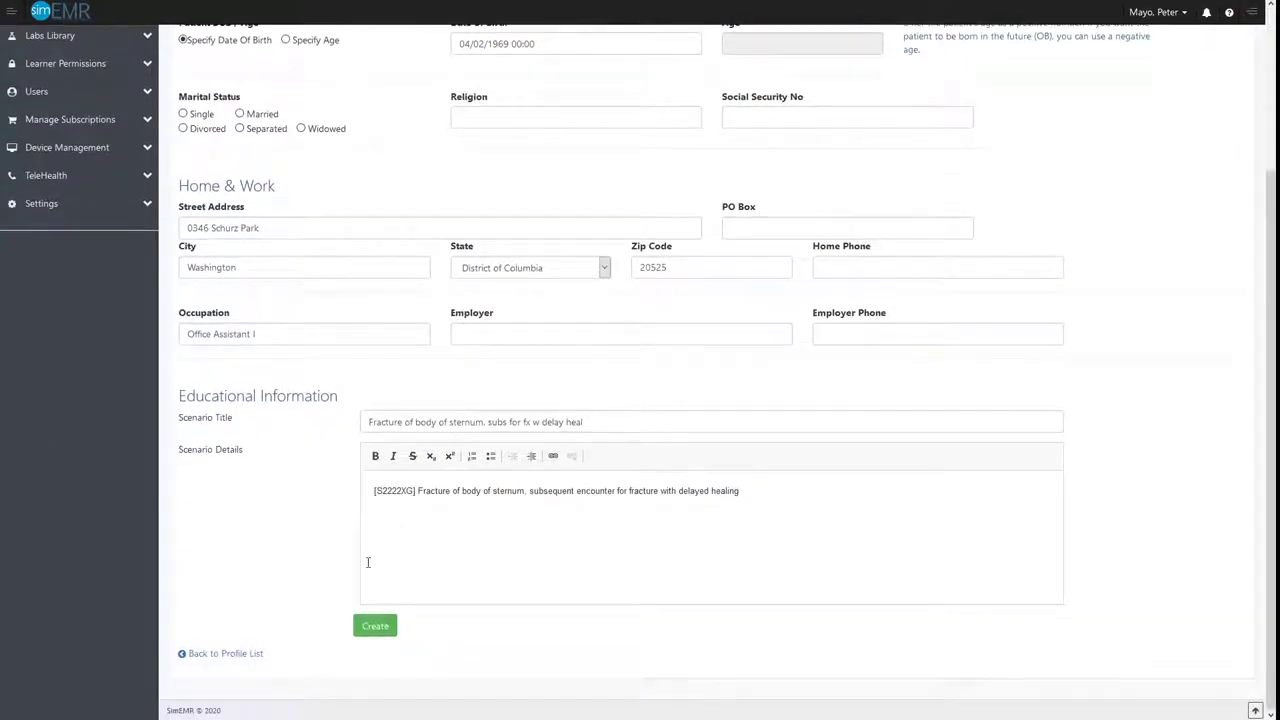
pyautogui.click(376, 627)
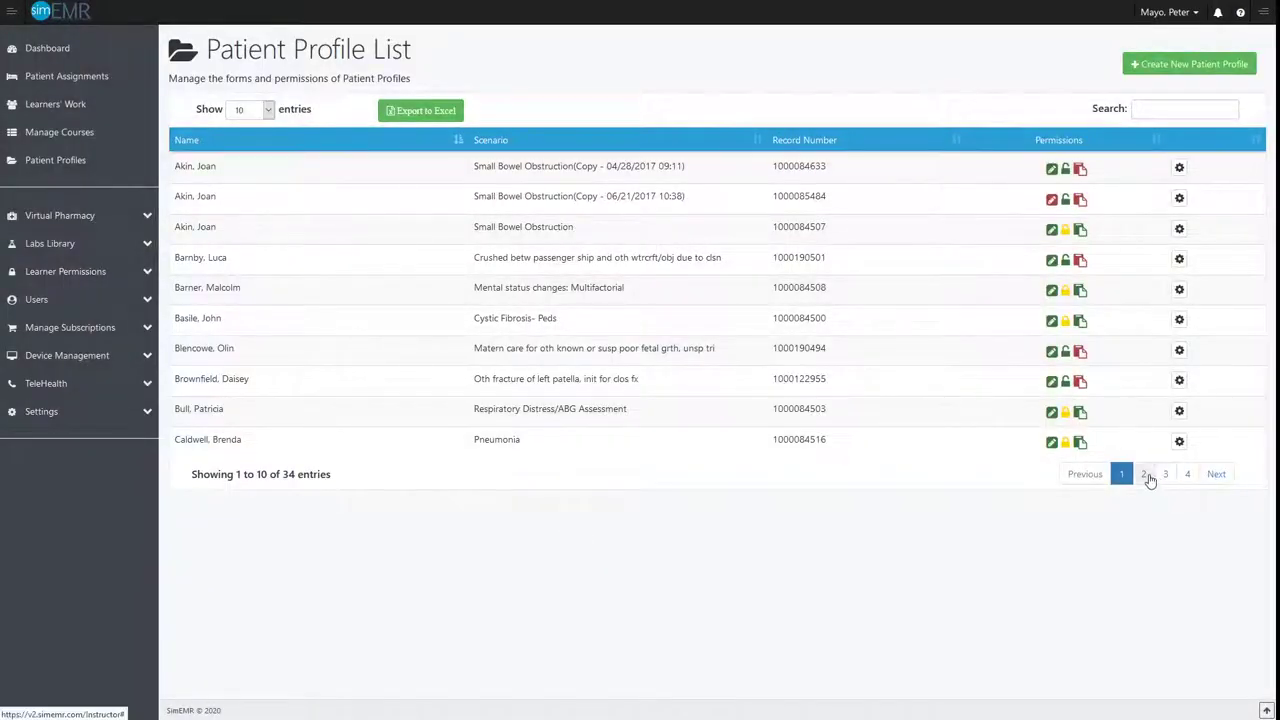
# Turn off the Locked permission for the newly created sternum fracture patient profile and save the permissions
pyautogui.click(1145, 477)
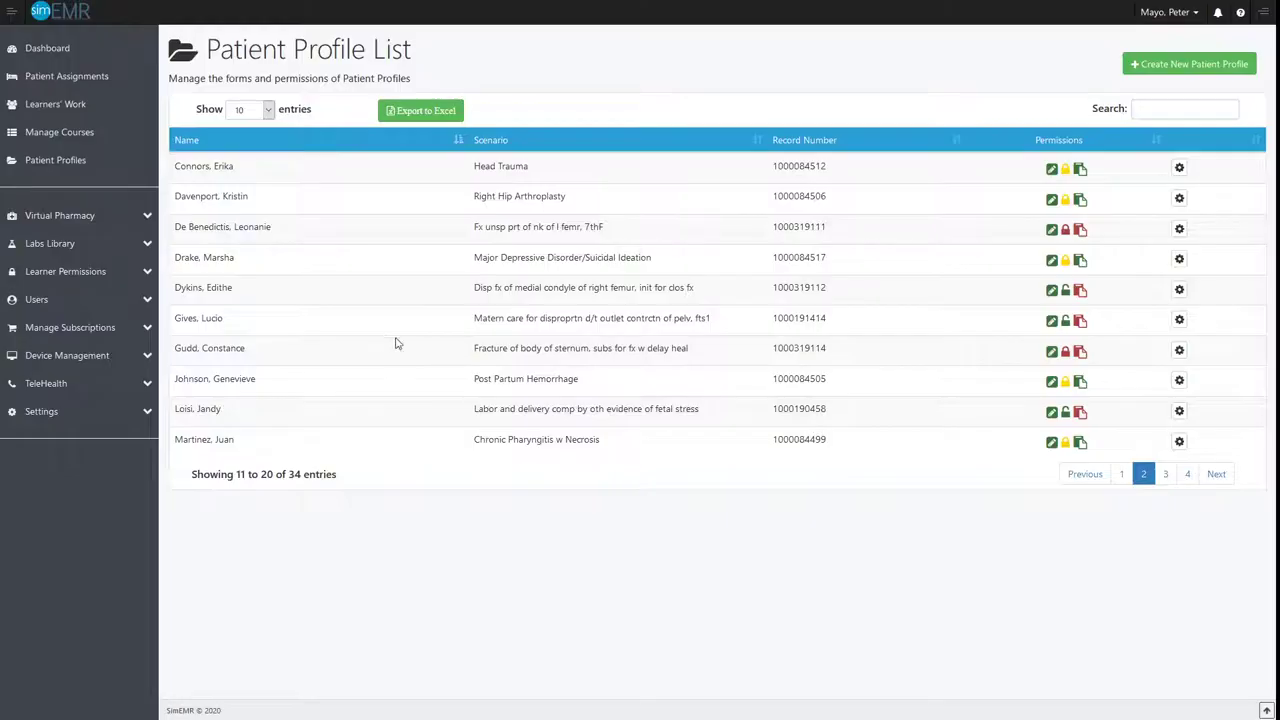
pyautogui.click(1179, 350)
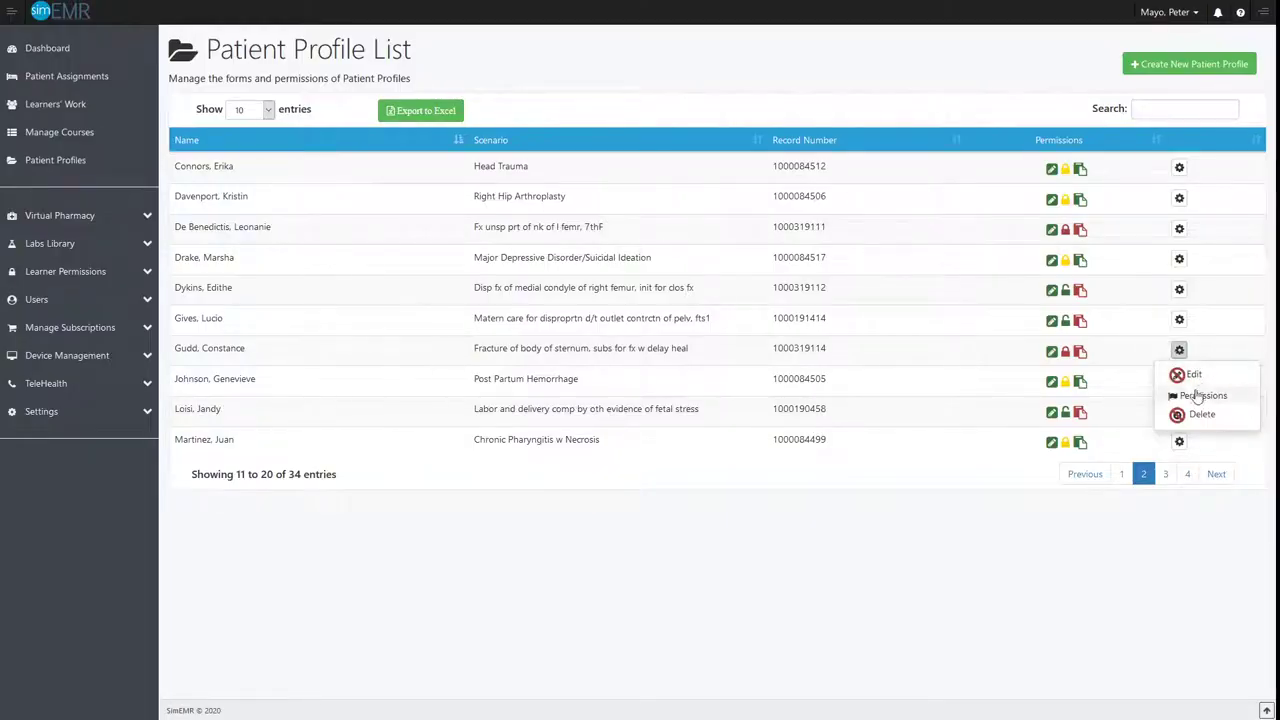
pyautogui.click(1200, 395)
pyautogui.click(183, 152)
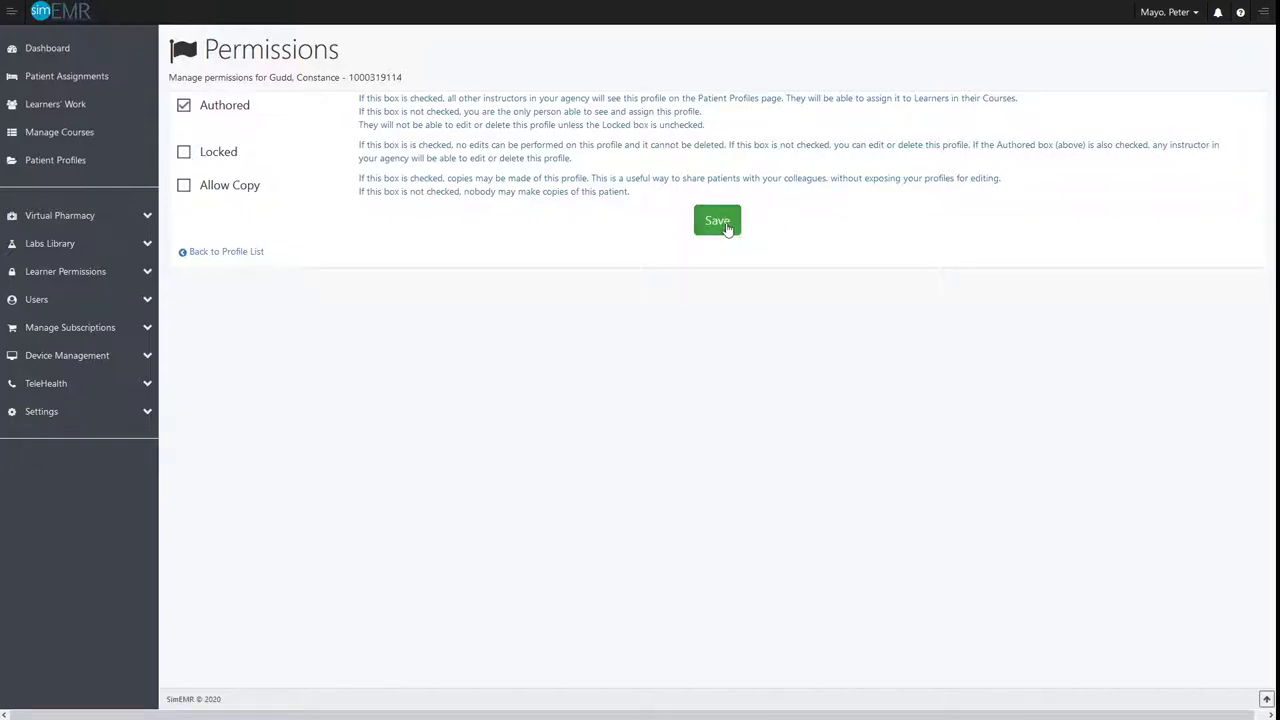
pyautogui.click(727, 229)
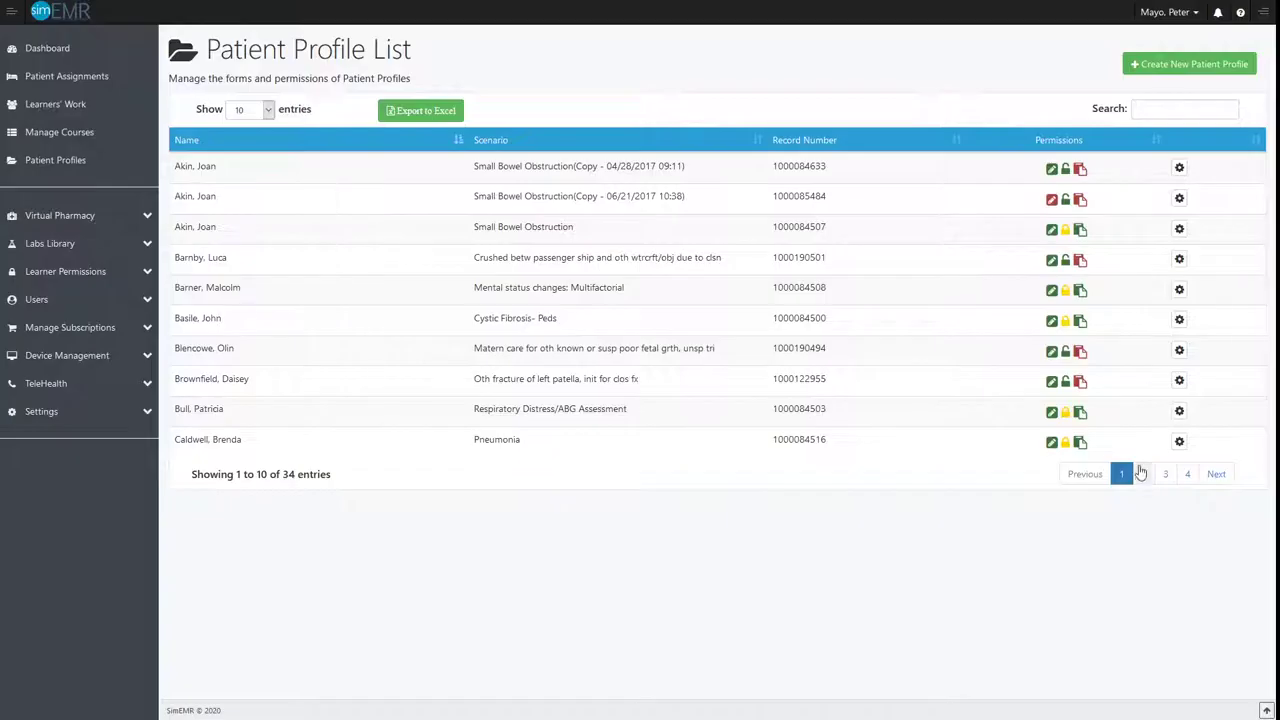
# Open the sternum fracture patient profile for editing and show its forms in Table View
pyautogui.click(1141, 473)
pyautogui.click(1180, 351)
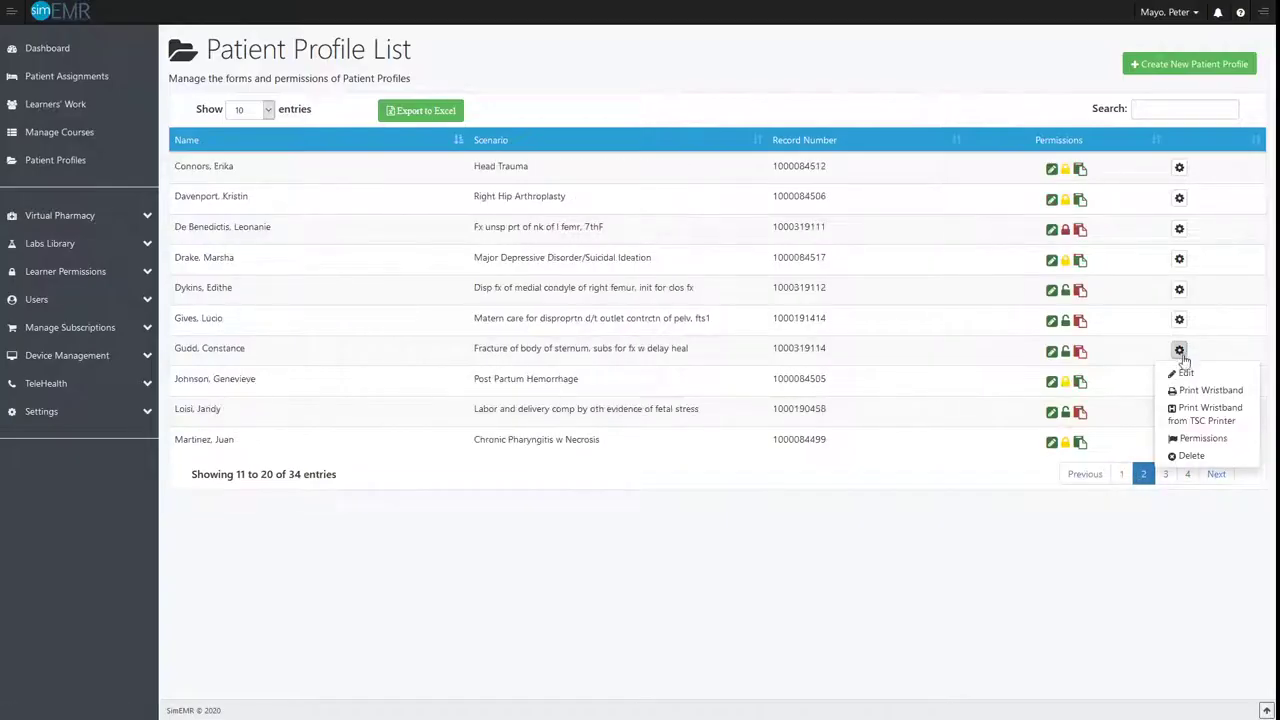
pyautogui.click(1180, 373)
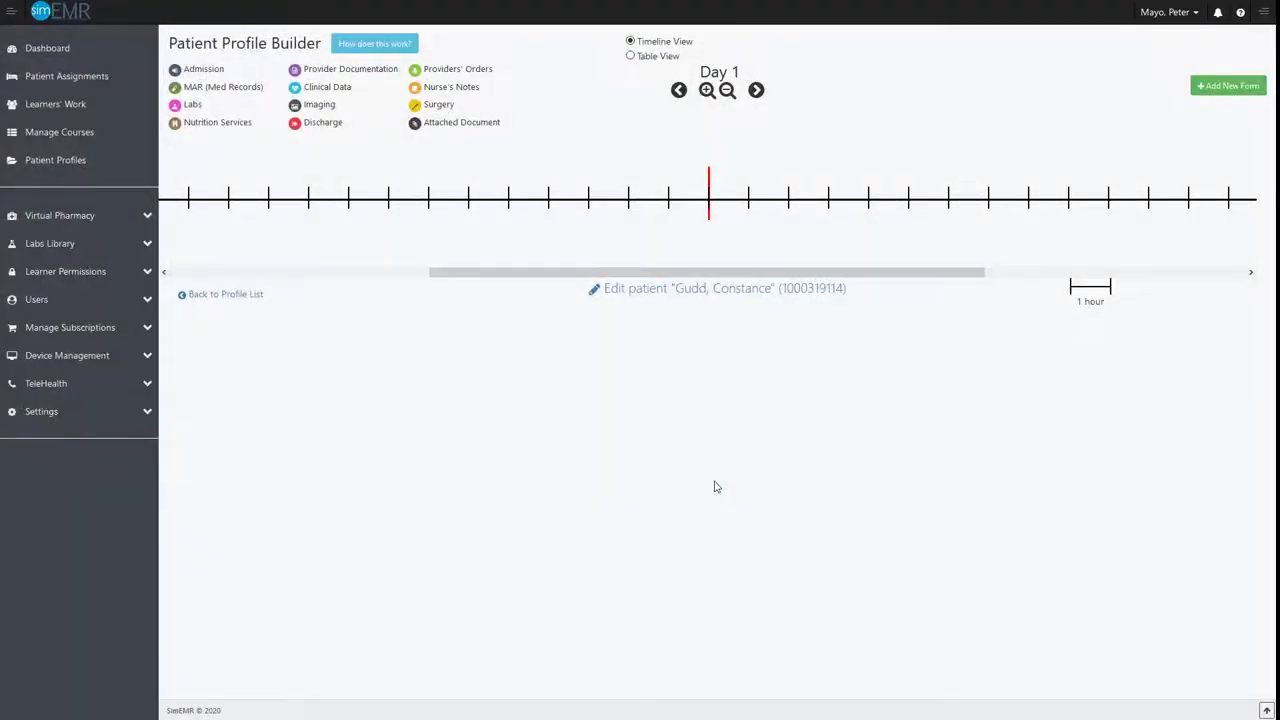
pyautogui.click(631, 57)
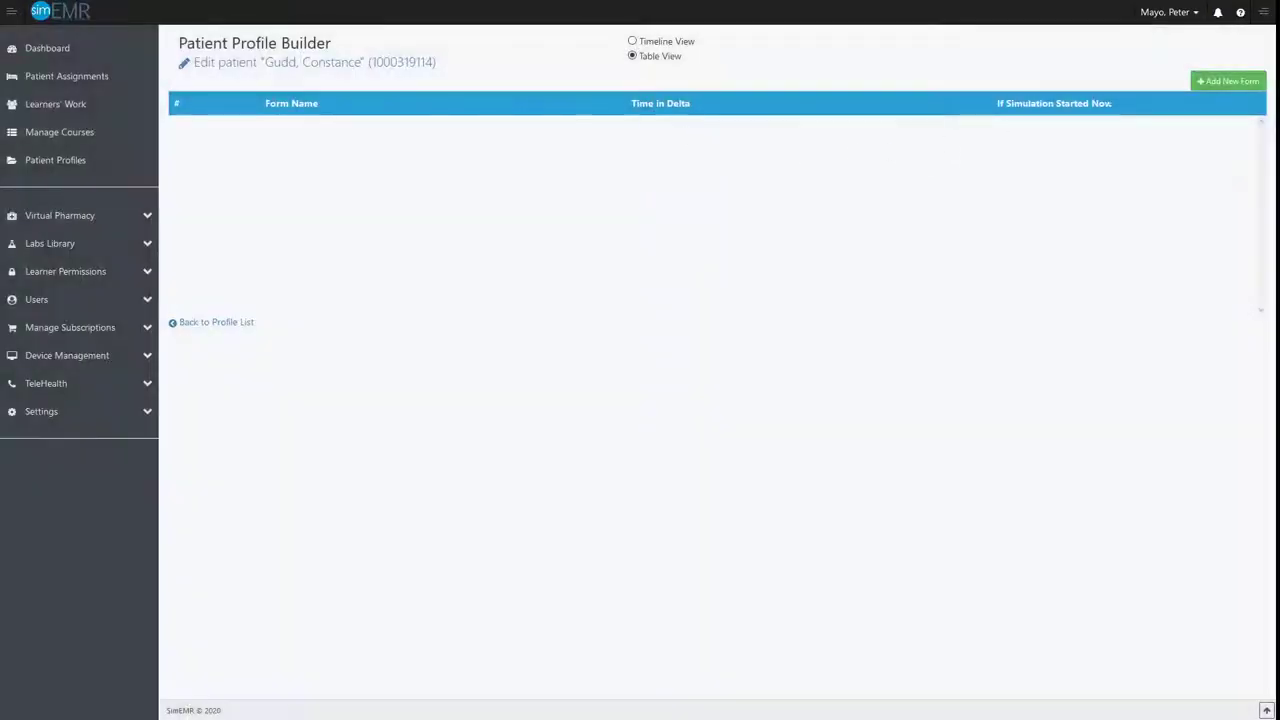
# Start adding a new form to the profile and examine the forms offered in each category, from Admission to Attach Files
pyautogui.click(1226, 86)
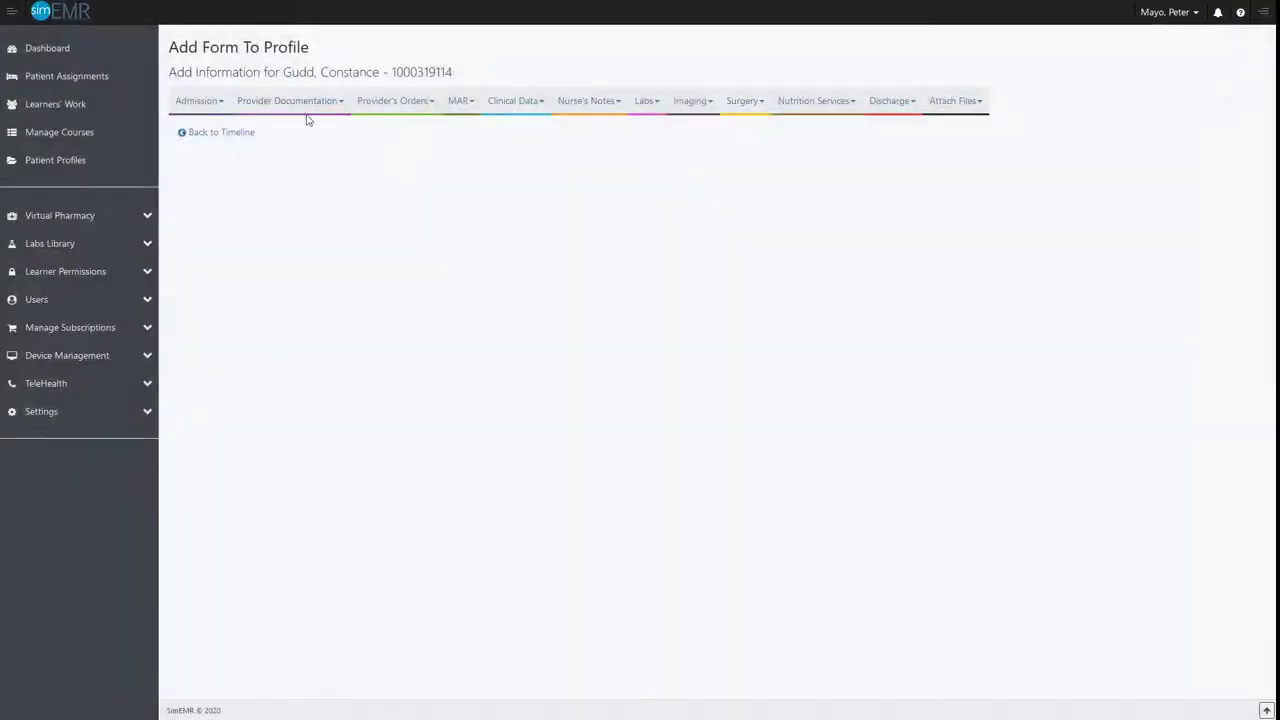
pyautogui.click(214, 104)
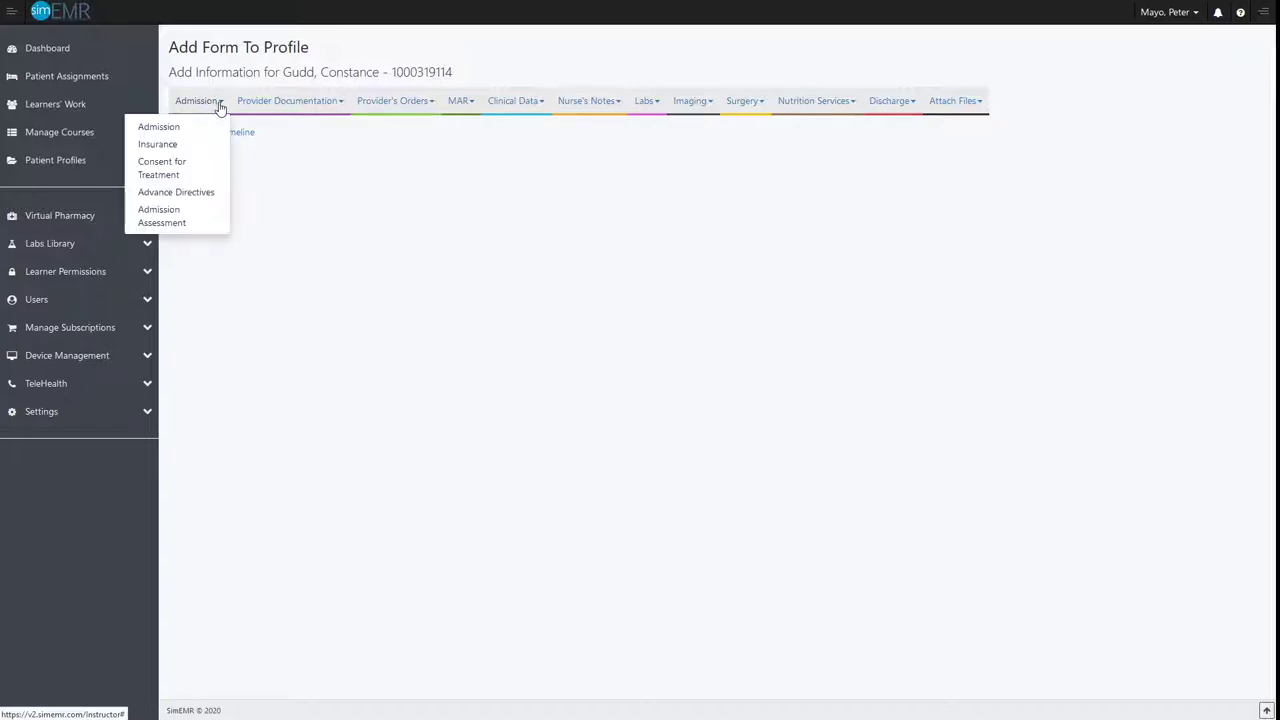
pyautogui.click(333, 106)
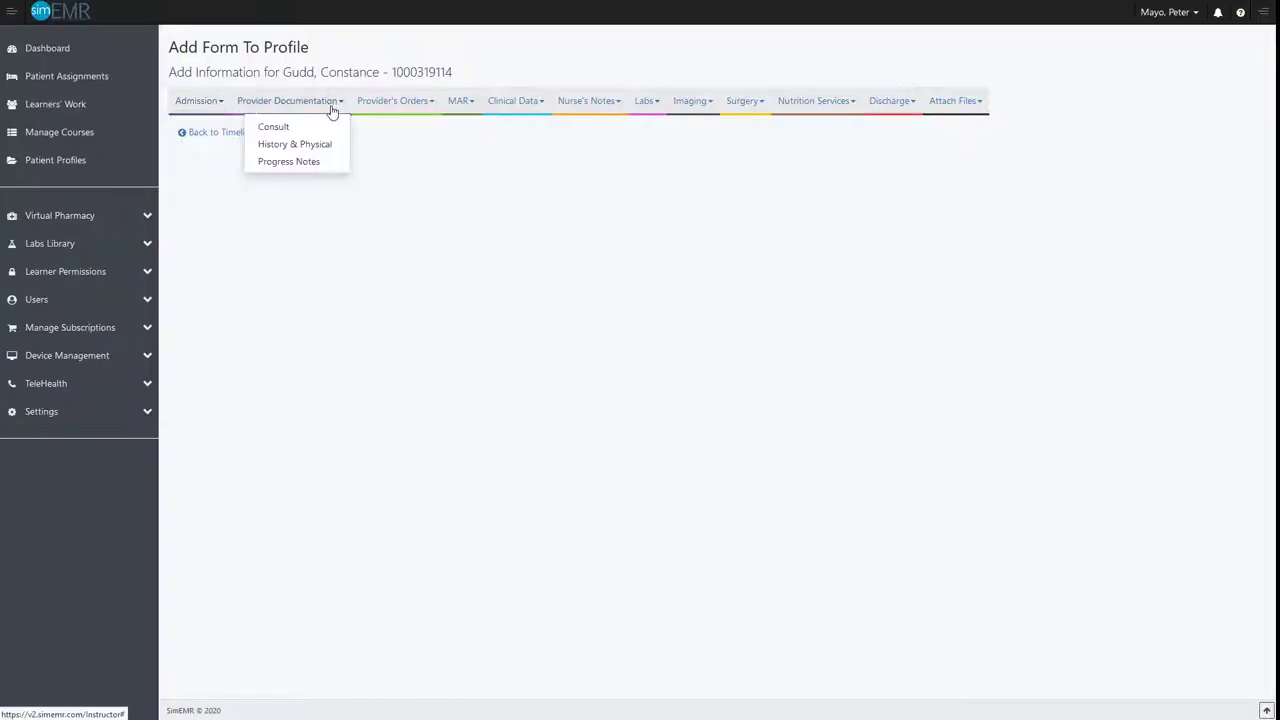
pyautogui.click(427, 104)
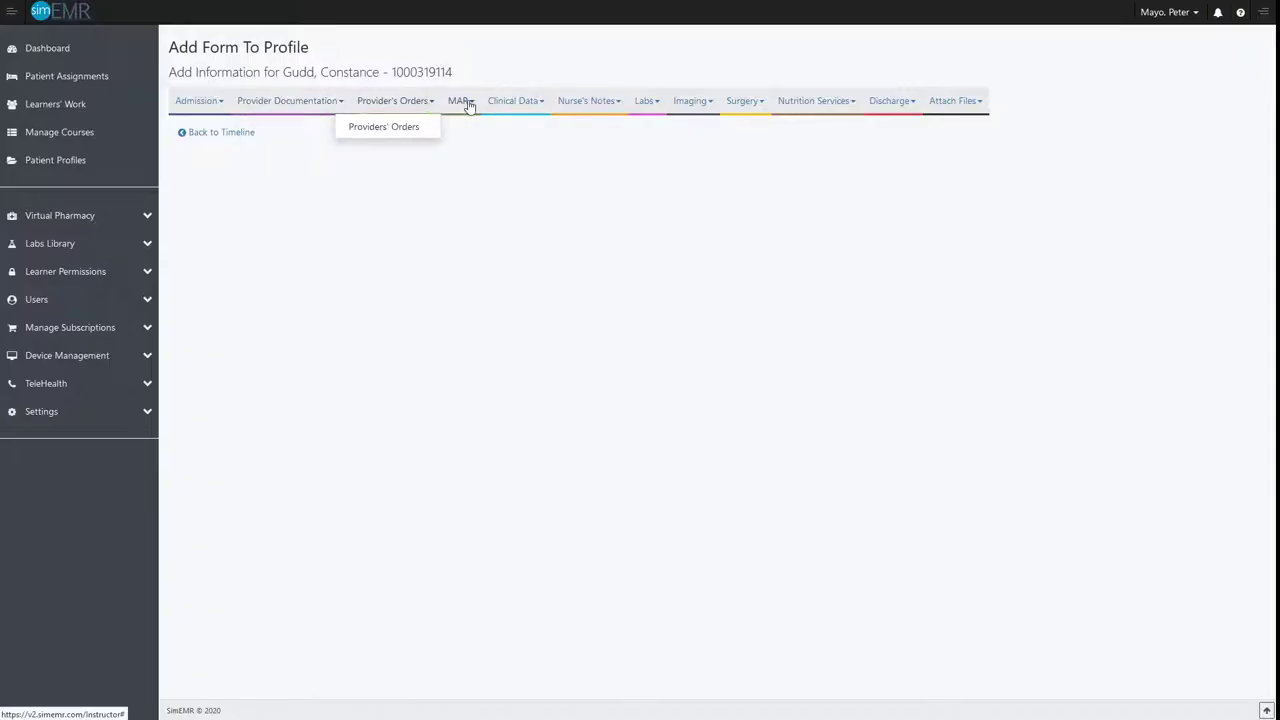
pyautogui.click(468, 104)
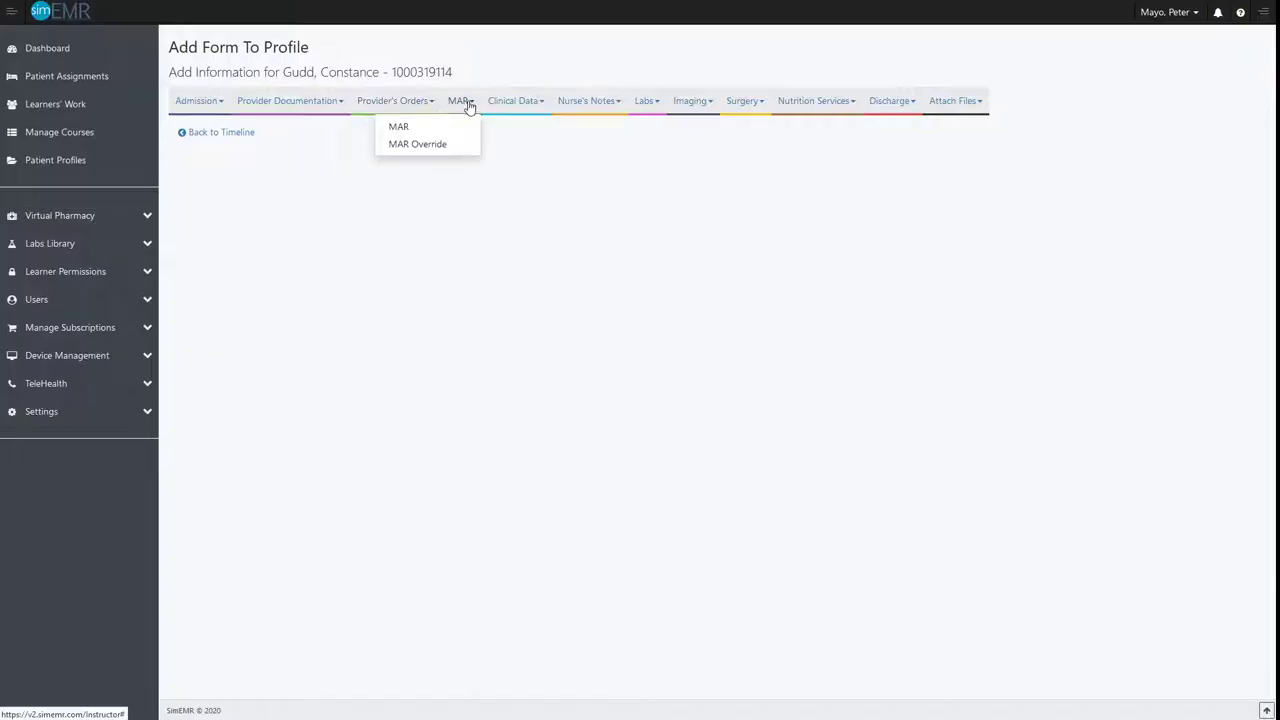
pyautogui.click(535, 104)
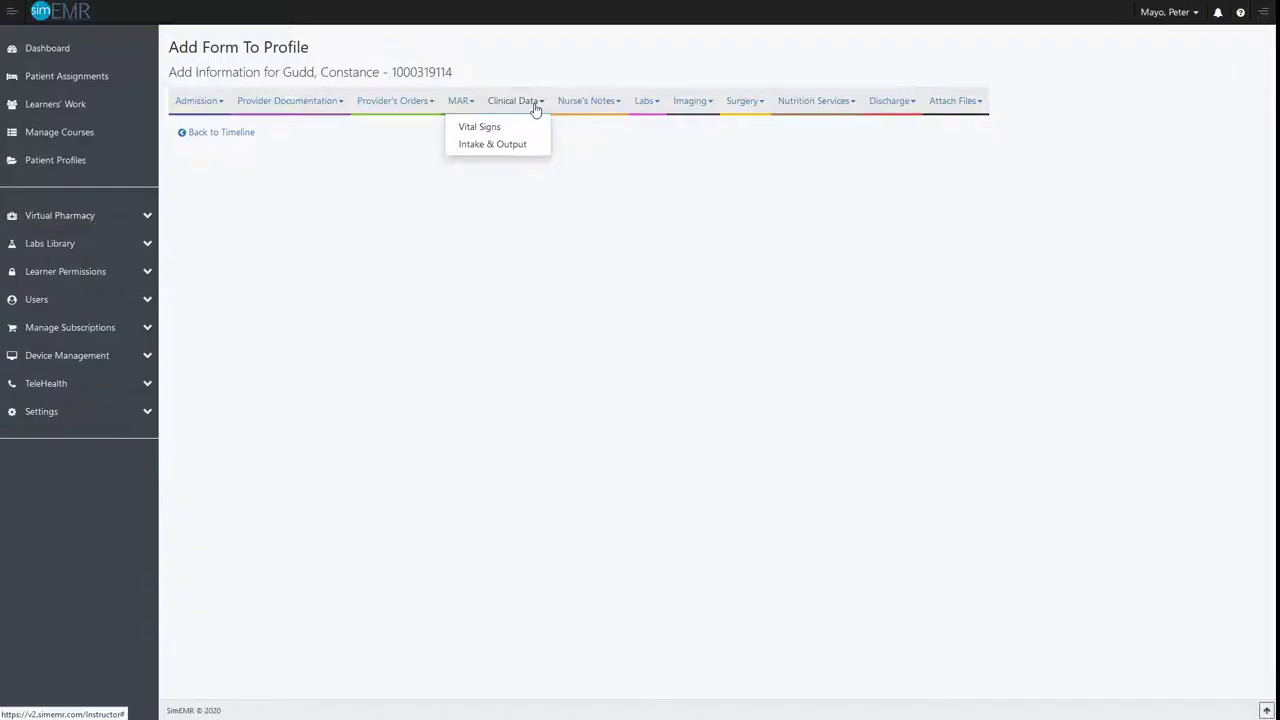
pyautogui.click(615, 104)
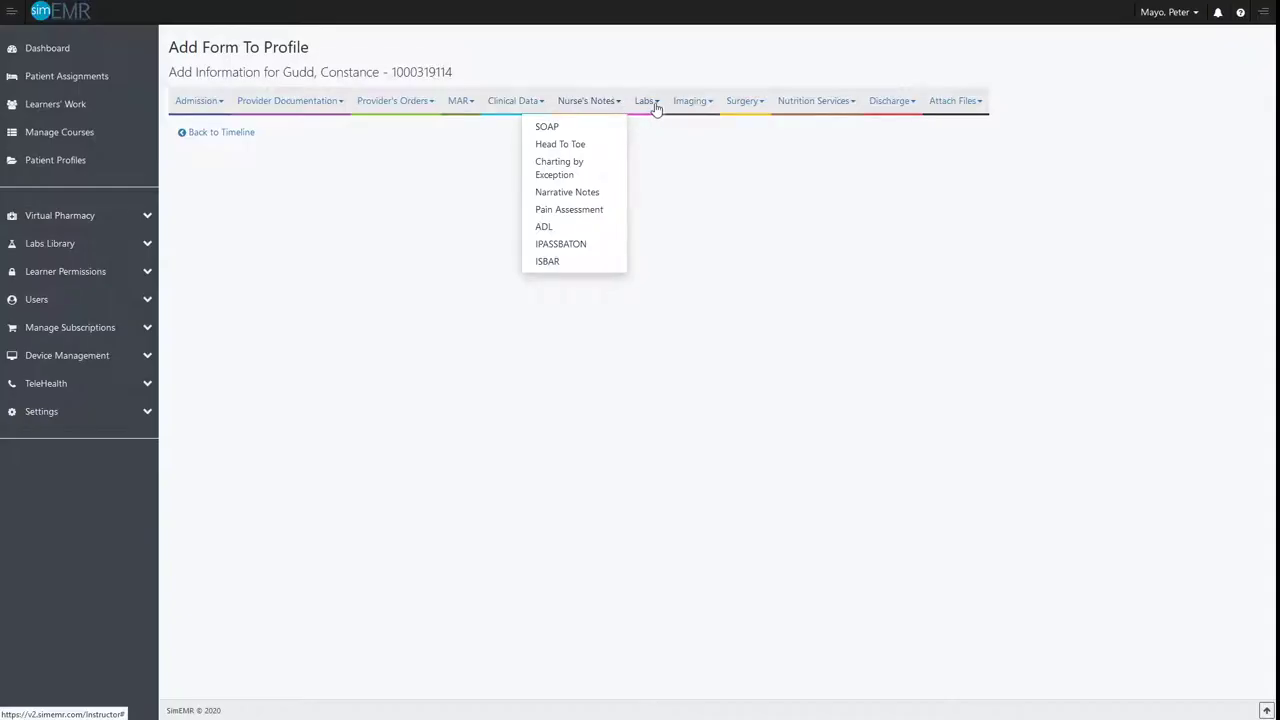
pyautogui.click(655, 107)
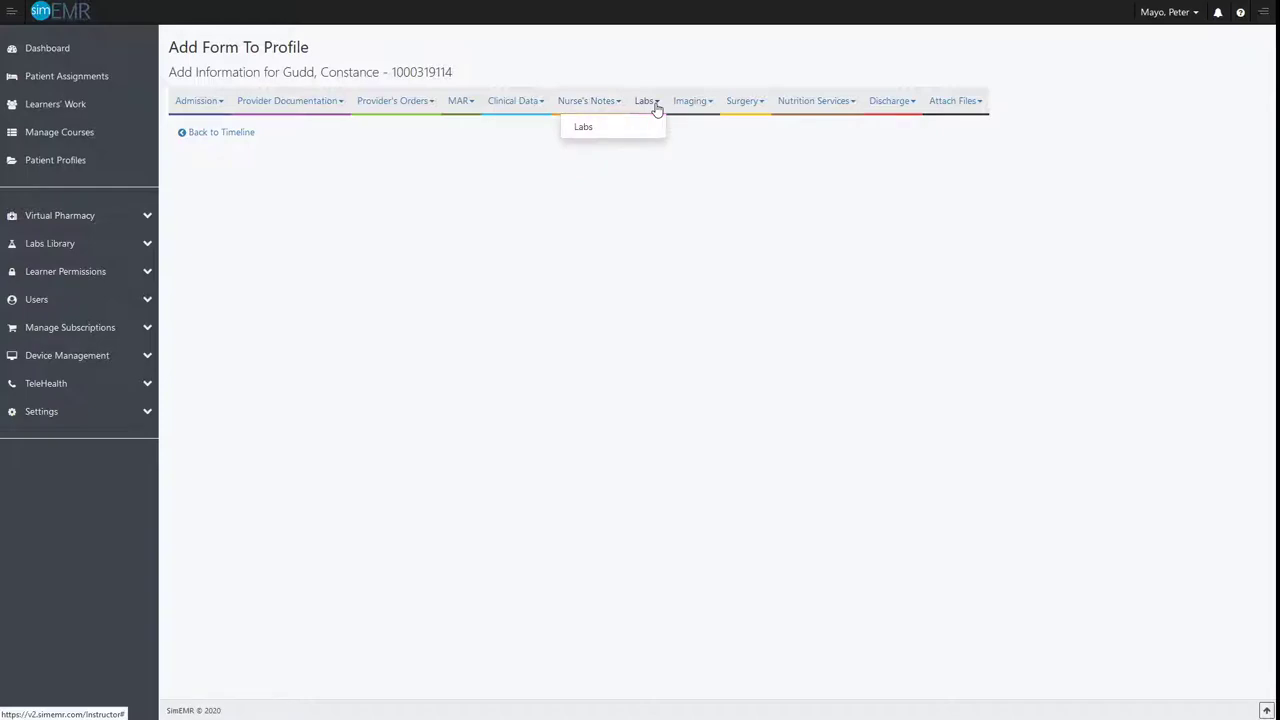
pyautogui.click(710, 105)
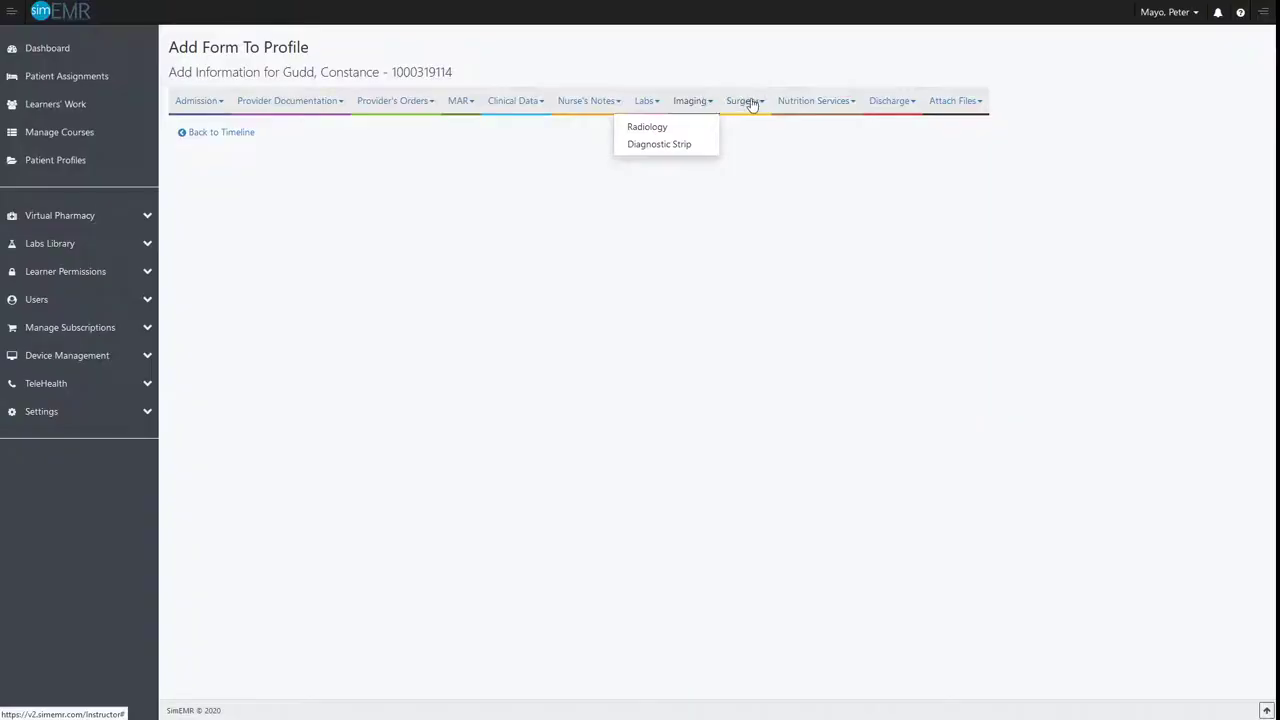
pyautogui.click(753, 103)
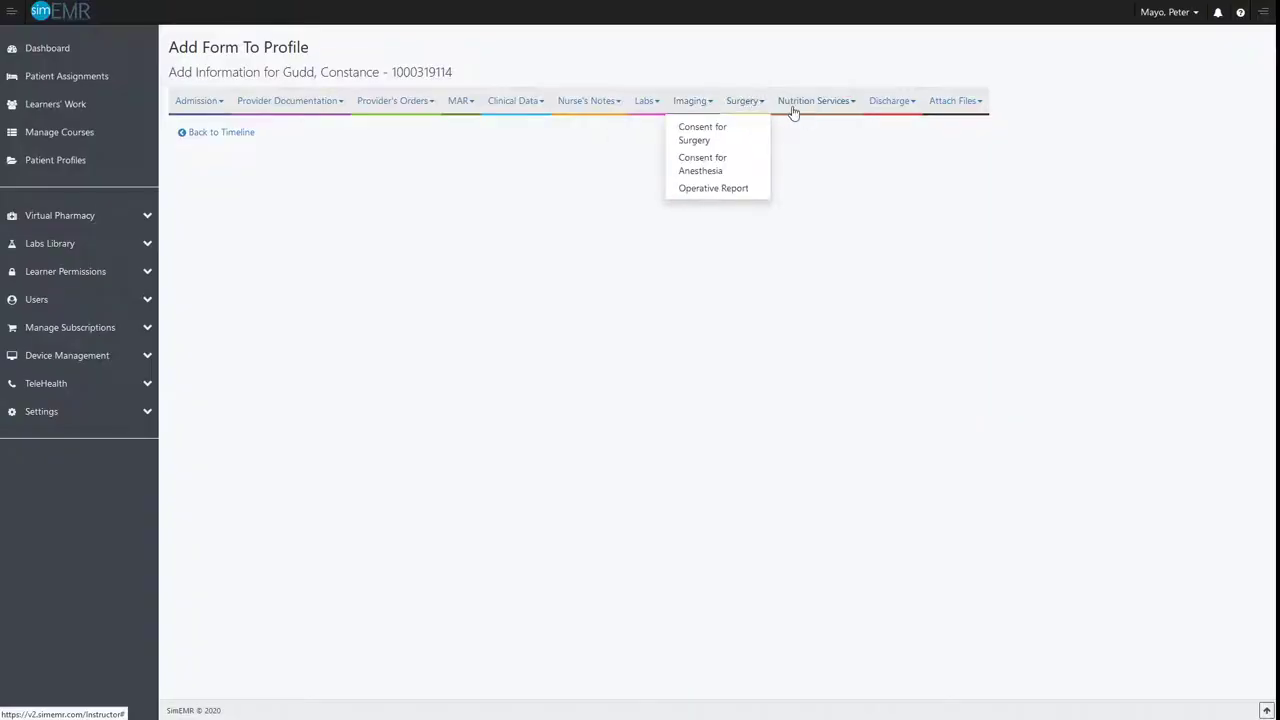
pyautogui.click(848, 104)
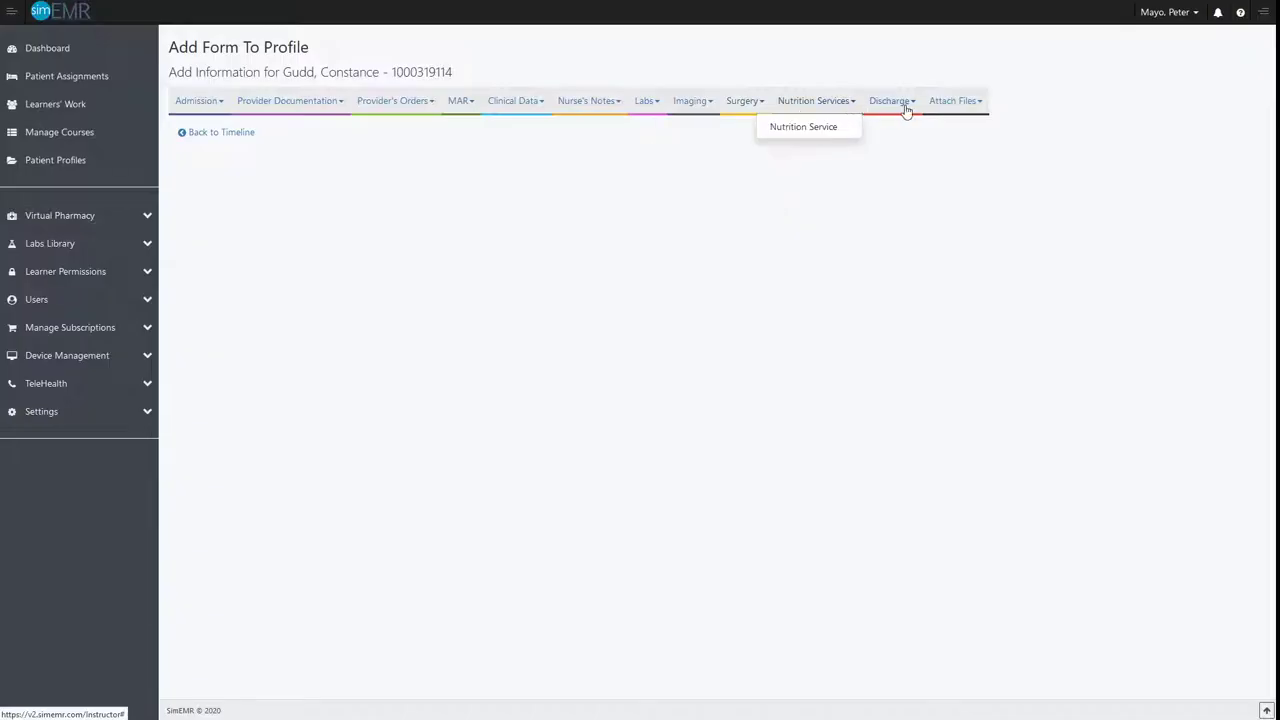
pyautogui.click(910, 104)
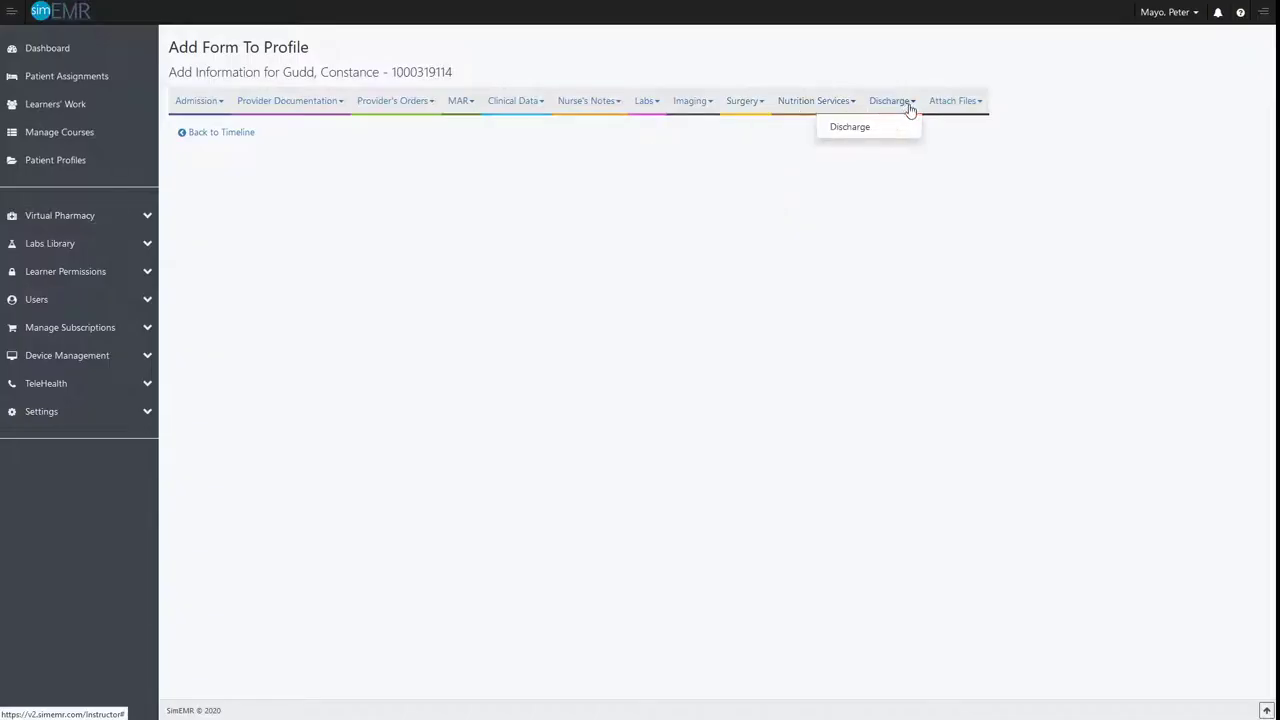
pyautogui.click(976, 104)
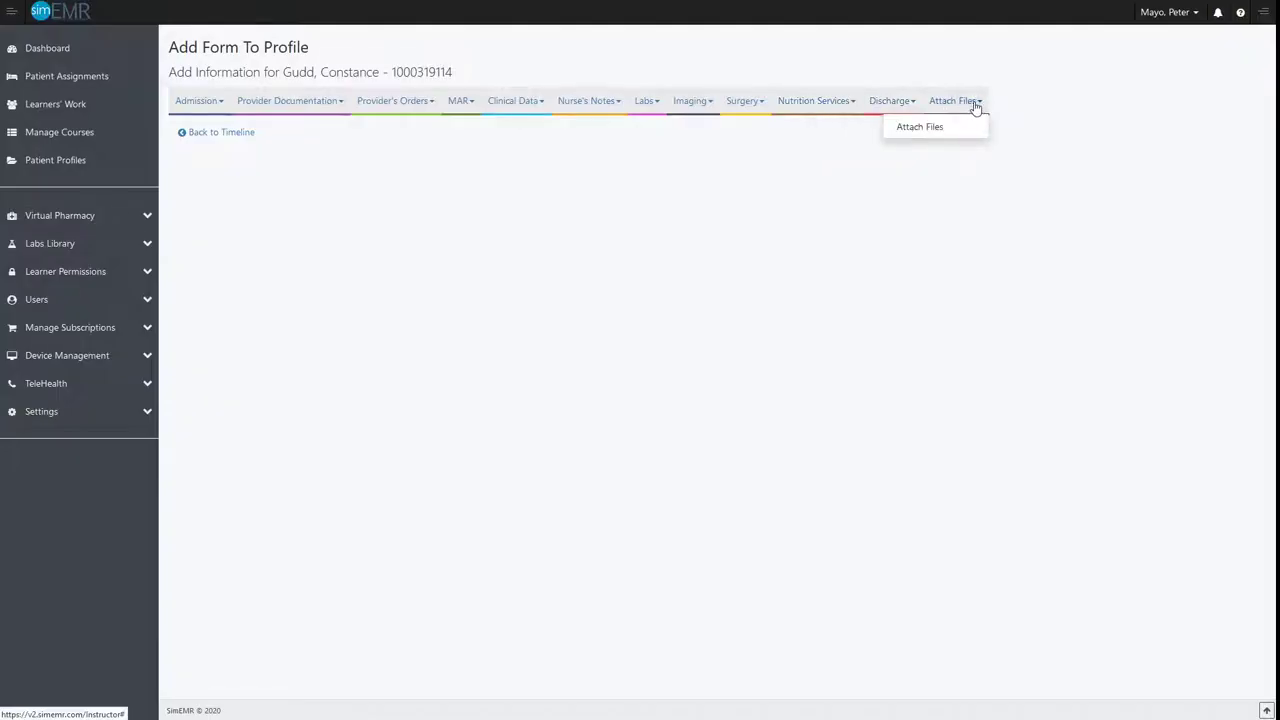
# Start an Admission form with the department set to Emergency Room (ER) and the isolation status to Standard Precautions
pyautogui.click(205, 106)
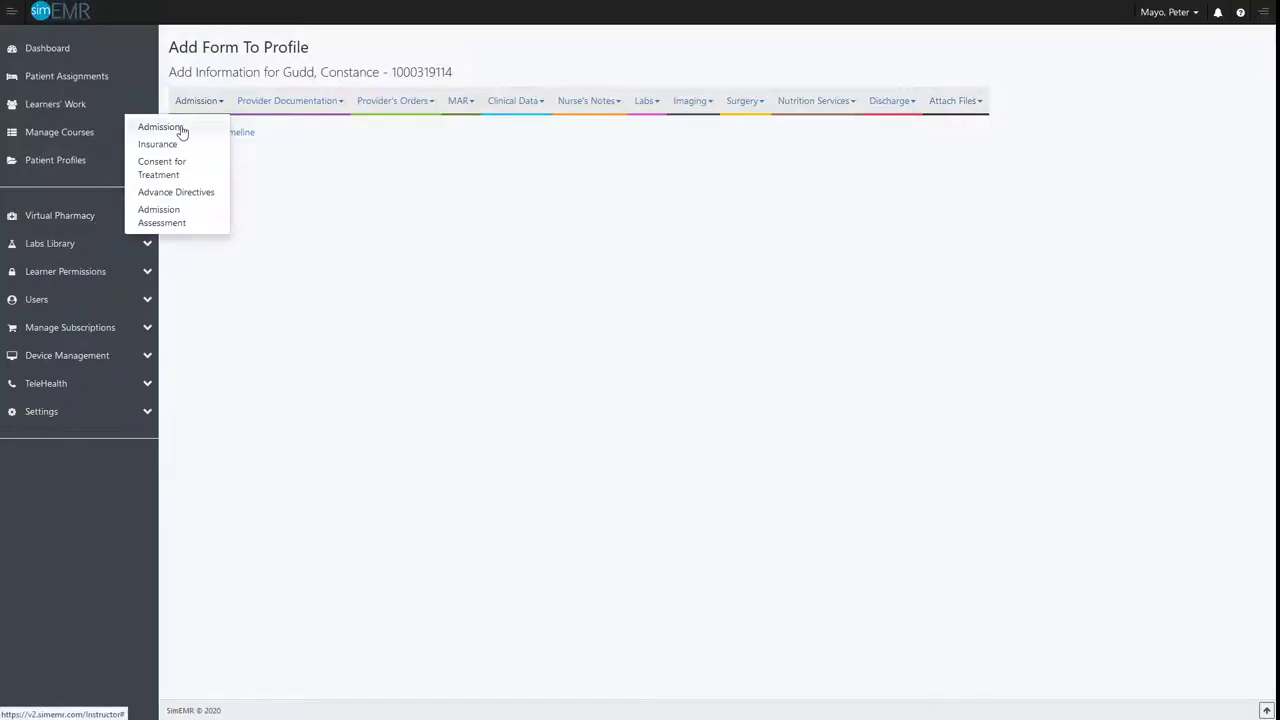
pyautogui.click(160, 127)
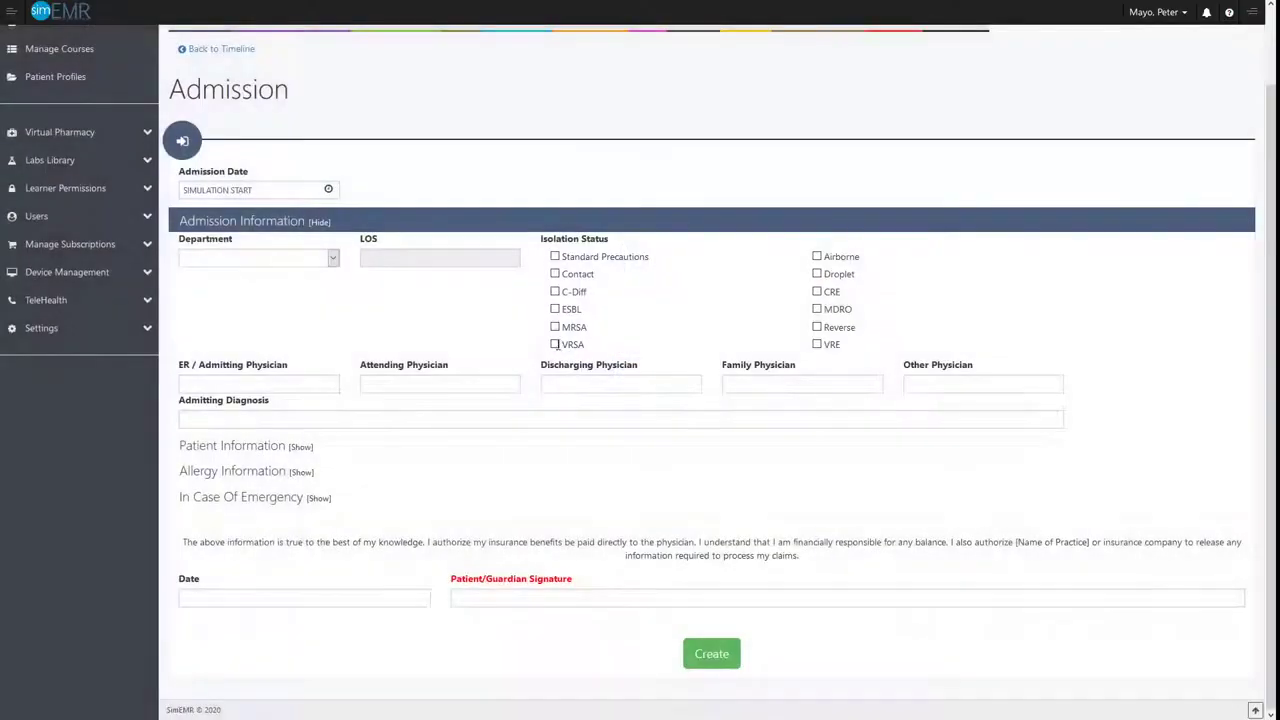
pyautogui.click(333, 260)
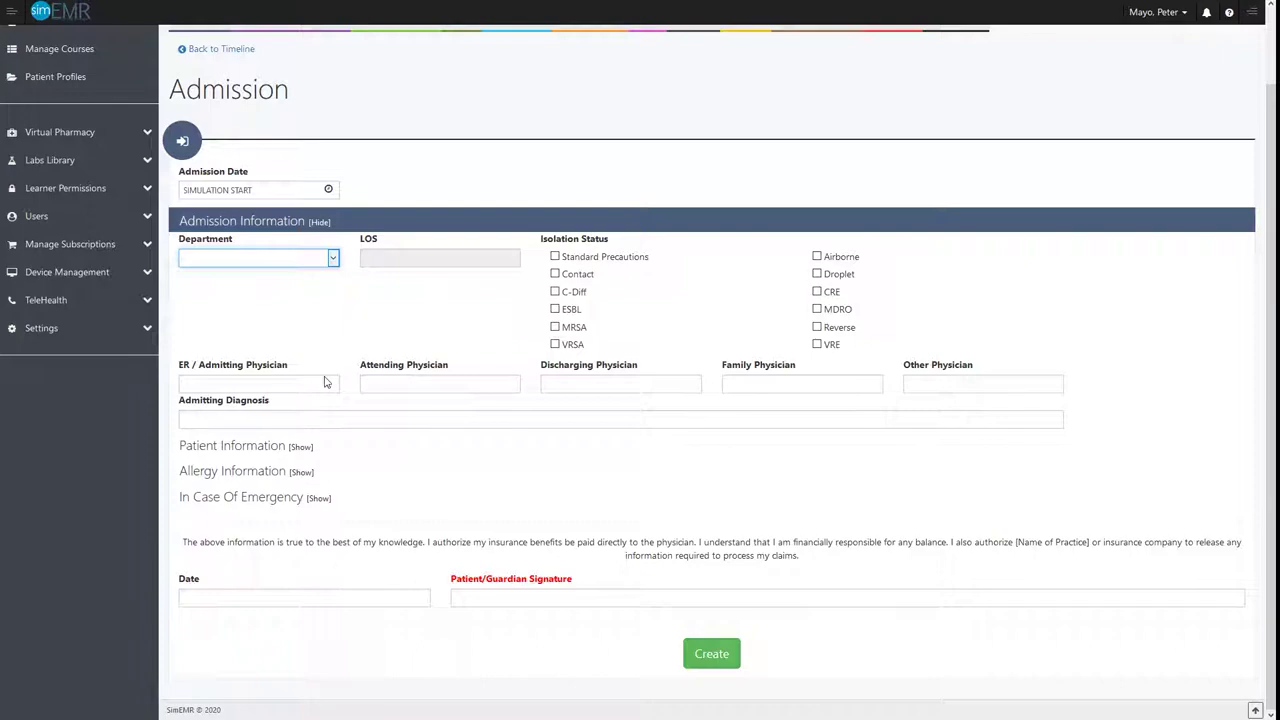
pyautogui.click(255, 316)
pyautogui.click(555, 257)
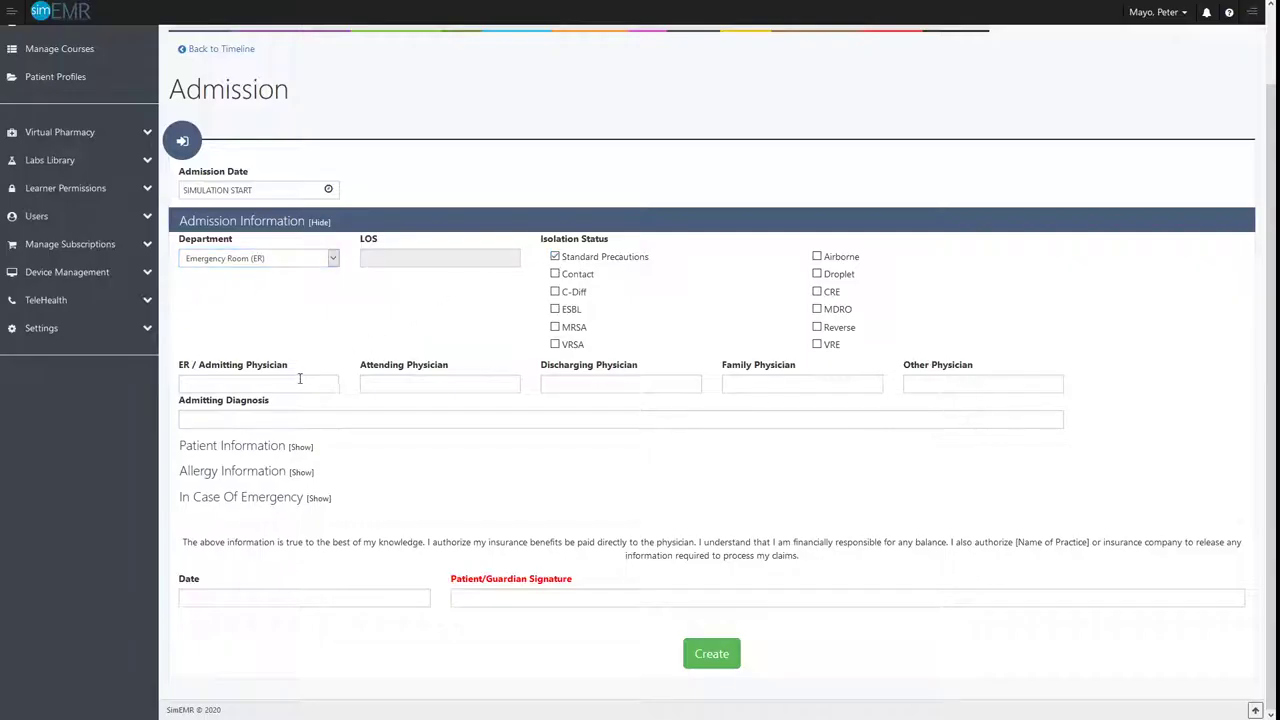
# Expand the Patient Information section of the admission form and review its prefilled demographic fields
pyautogui.click(357, 443)
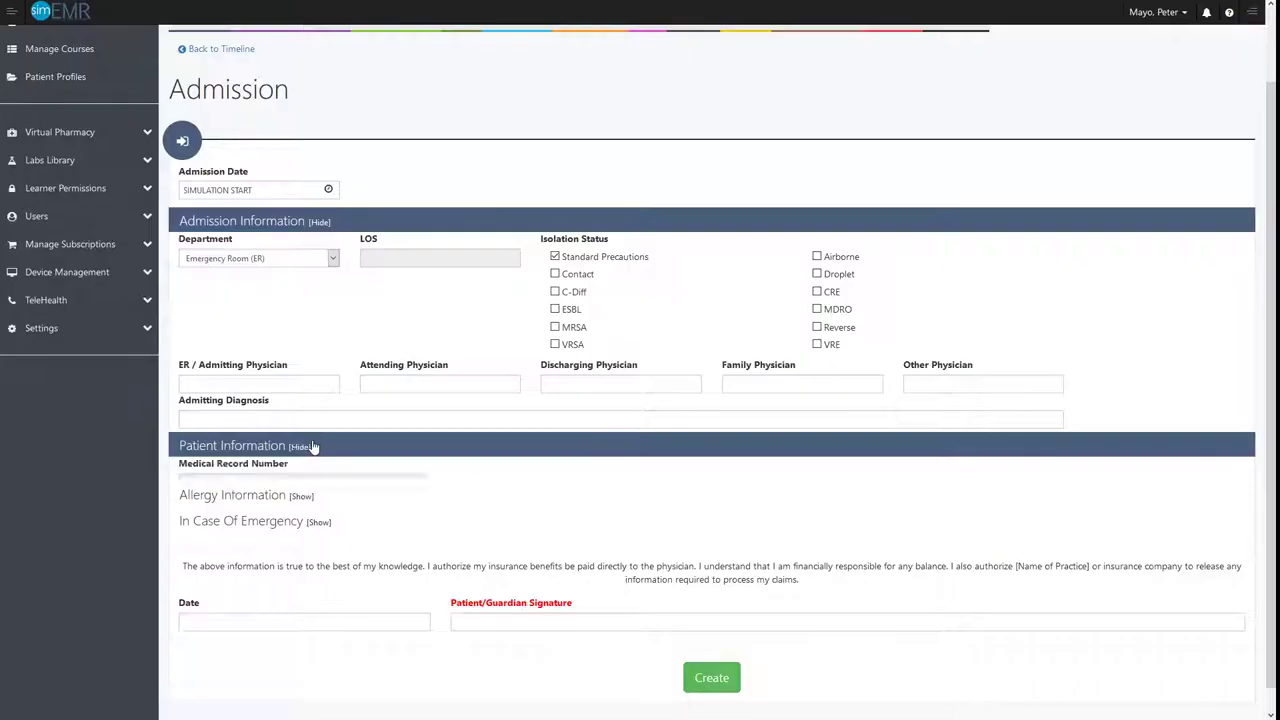
pyautogui.scroll(-2, 330, 395)
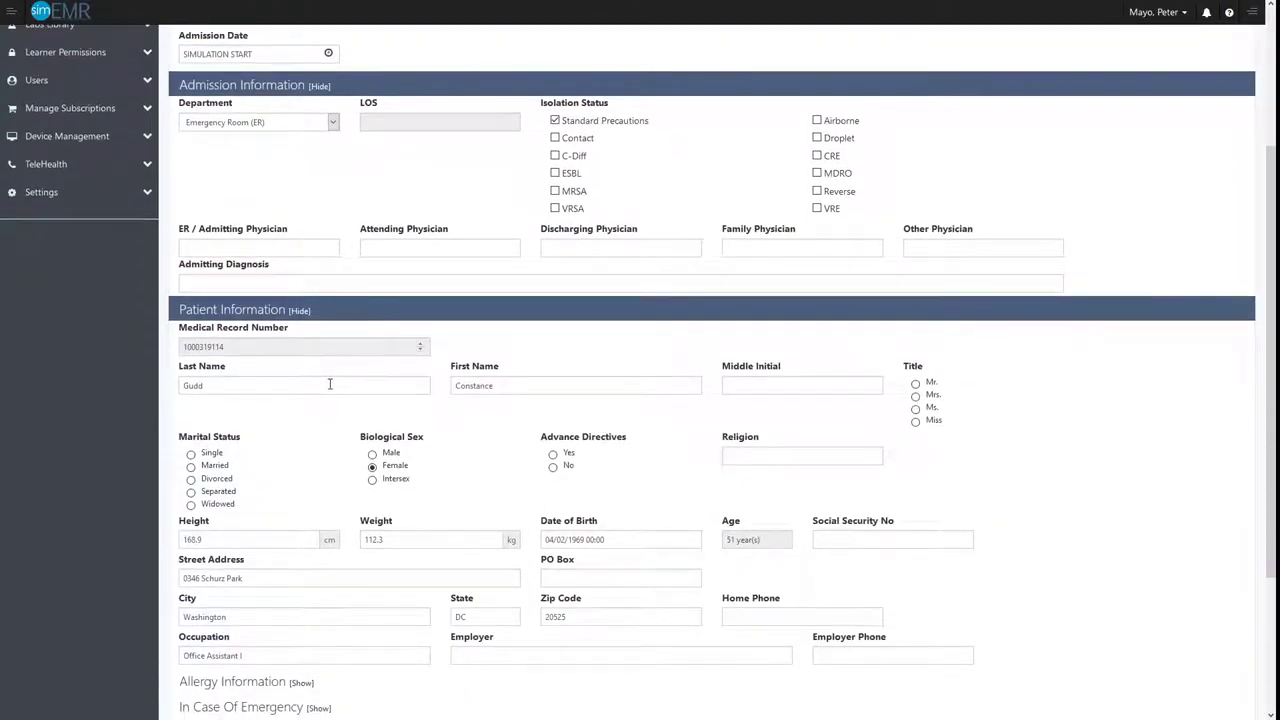
pyautogui.scroll(-2, 360, 398)
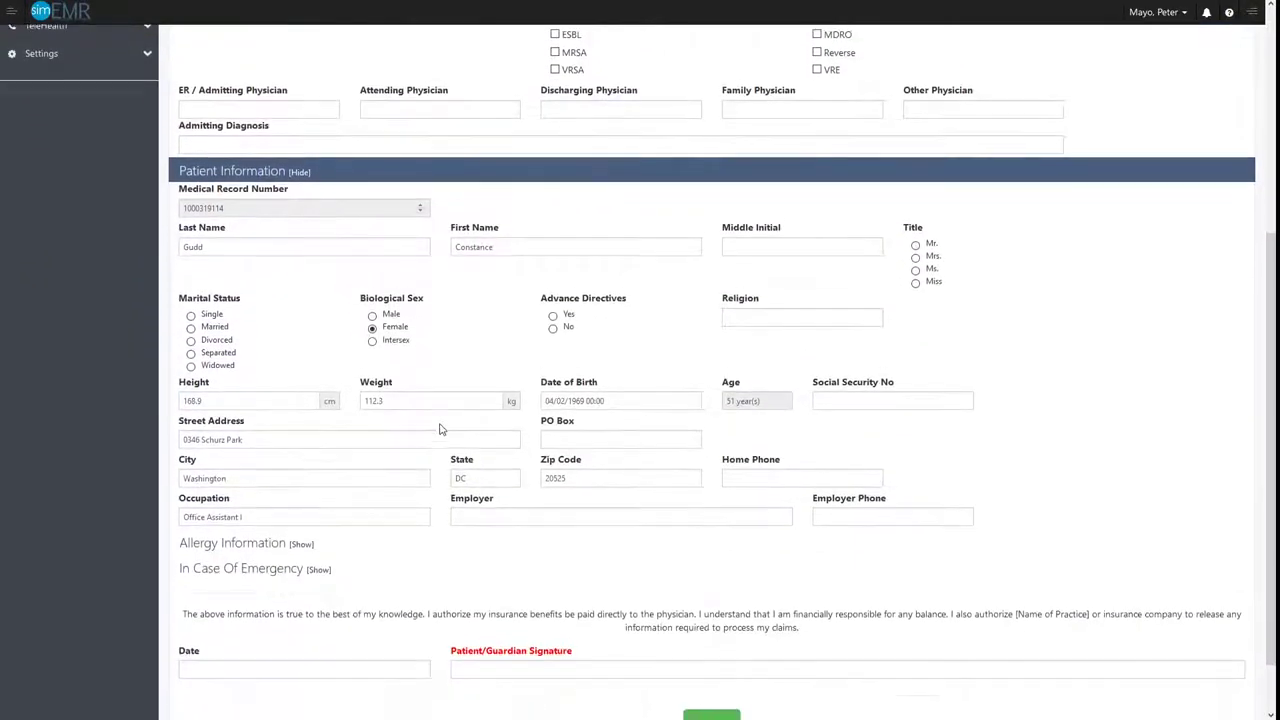
pyautogui.scroll(-1, 439, 429)
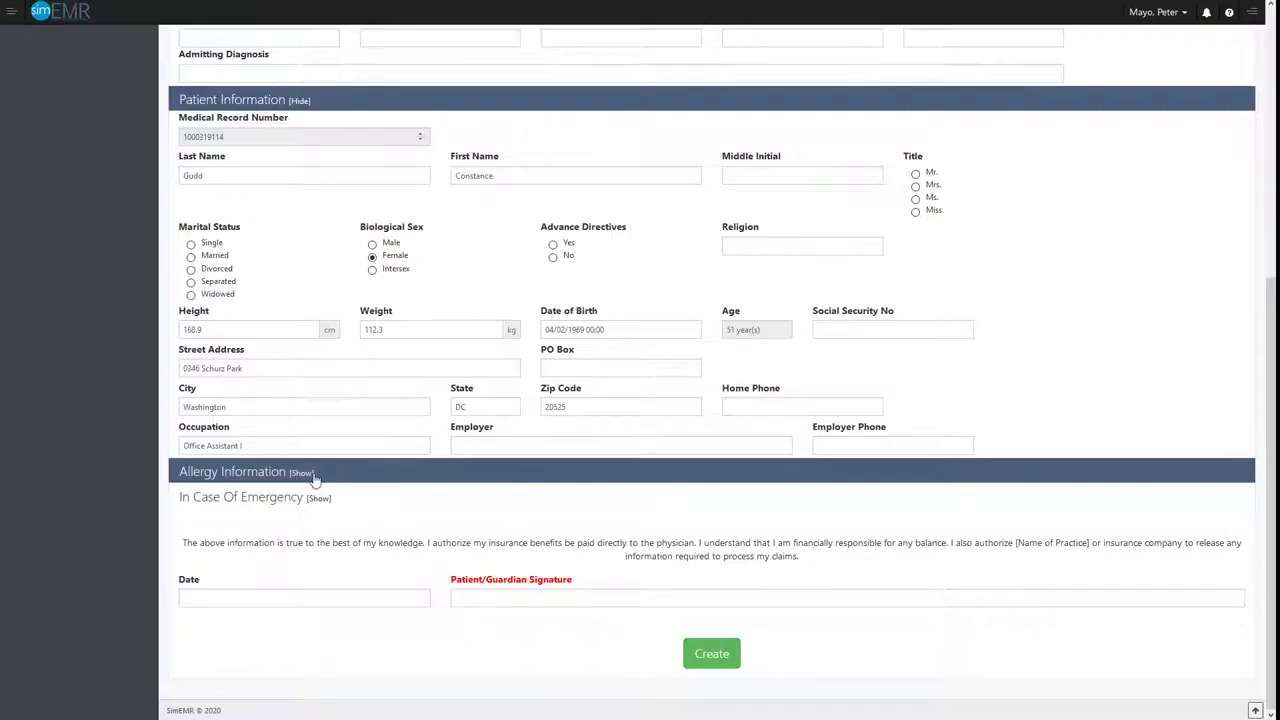
# Expand the Allergy Information section, add a blank allergy entry and delete it again
pyautogui.click(311, 476)
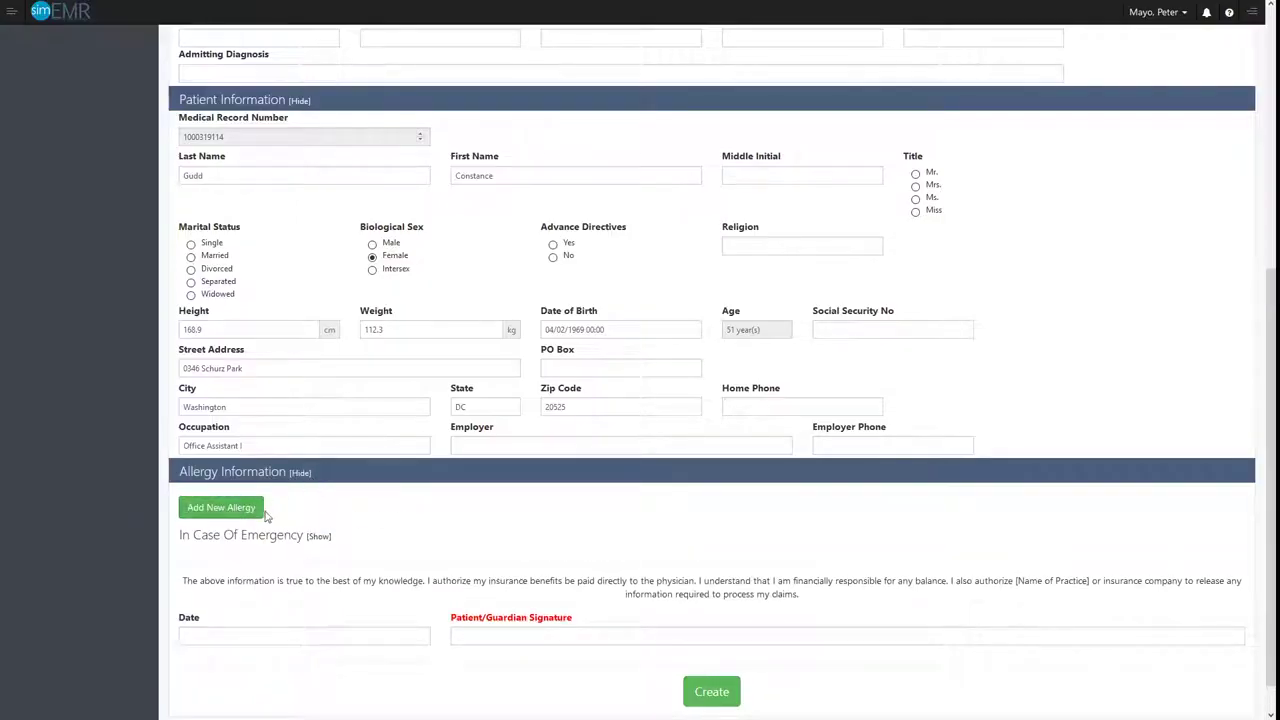
pyautogui.click(254, 508)
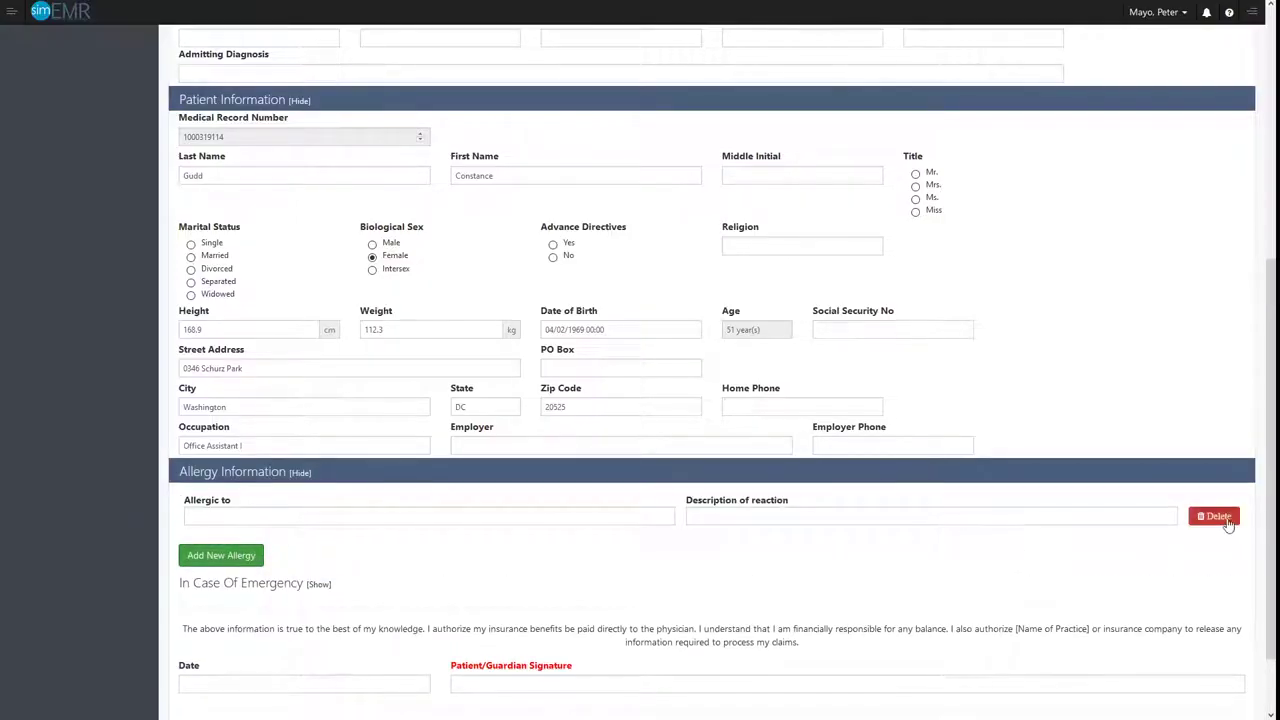
pyautogui.click(1214, 516)
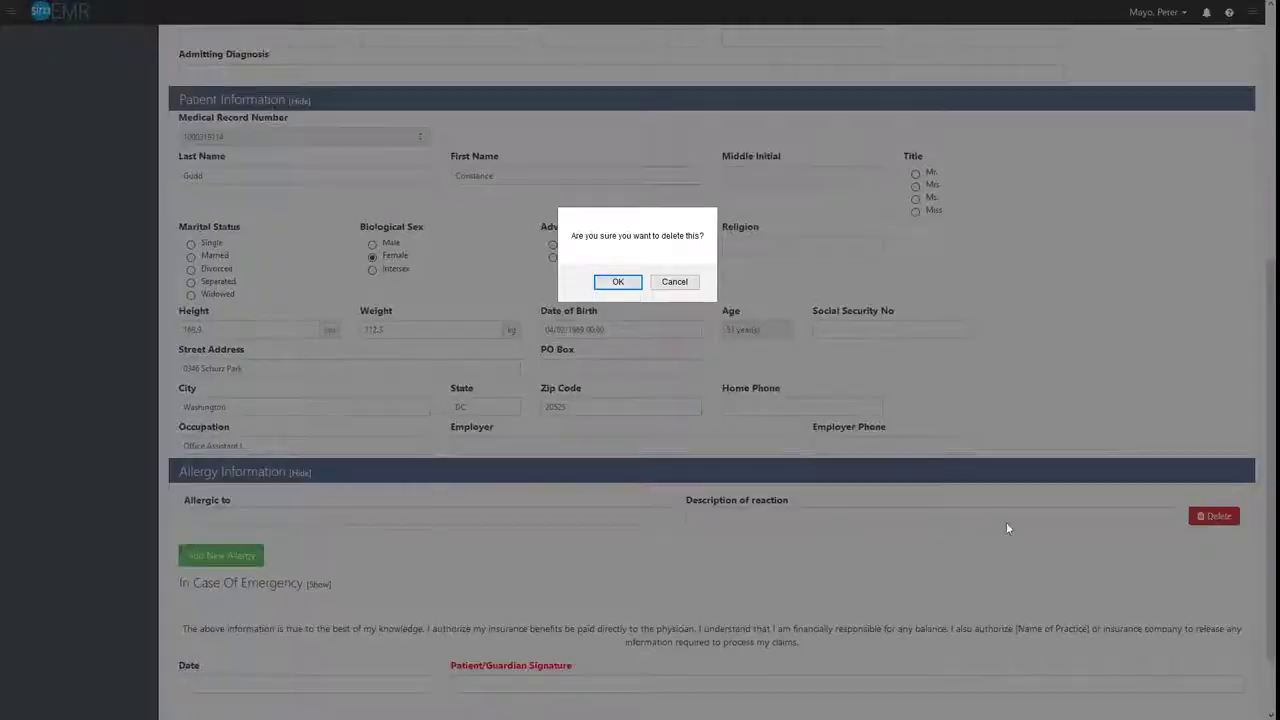
pyautogui.click(620, 284)
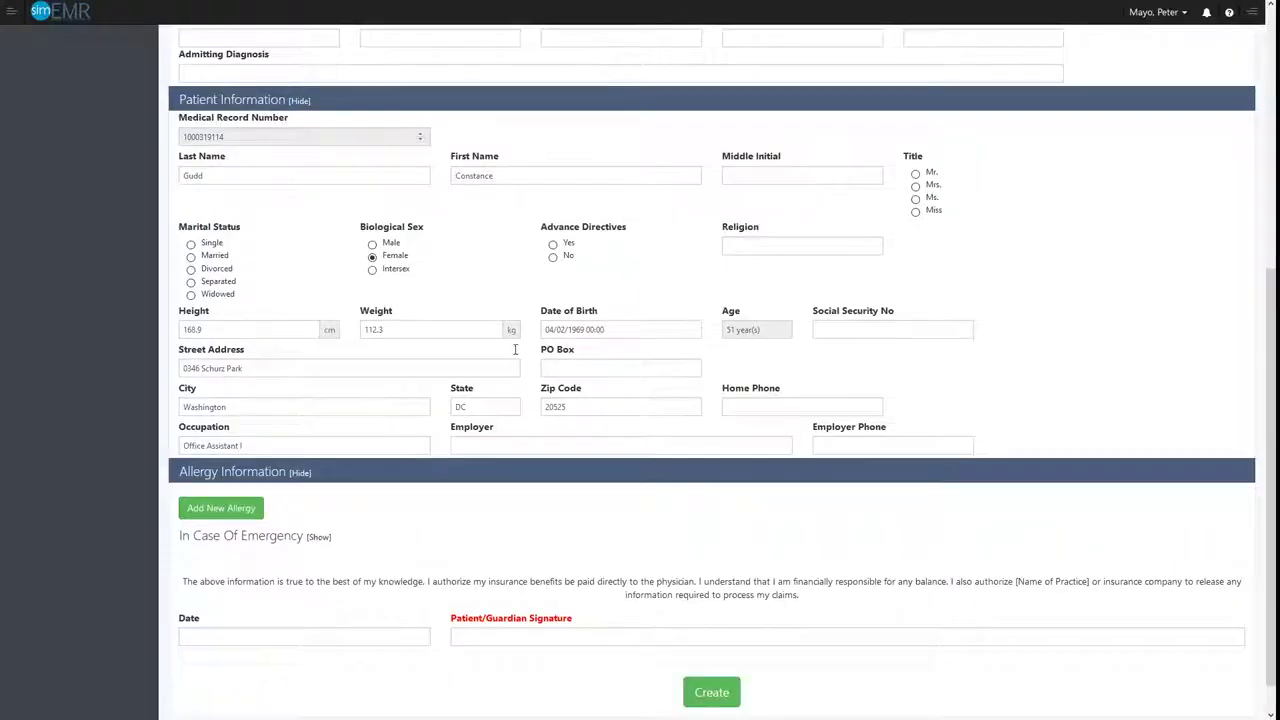
# With the In Case Of Emergency section expanded, date the Admission form 03/19/2020 12:06 and create it
pyautogui.click(277, 537)
pyautogui.scroll(-3, 503, 466)
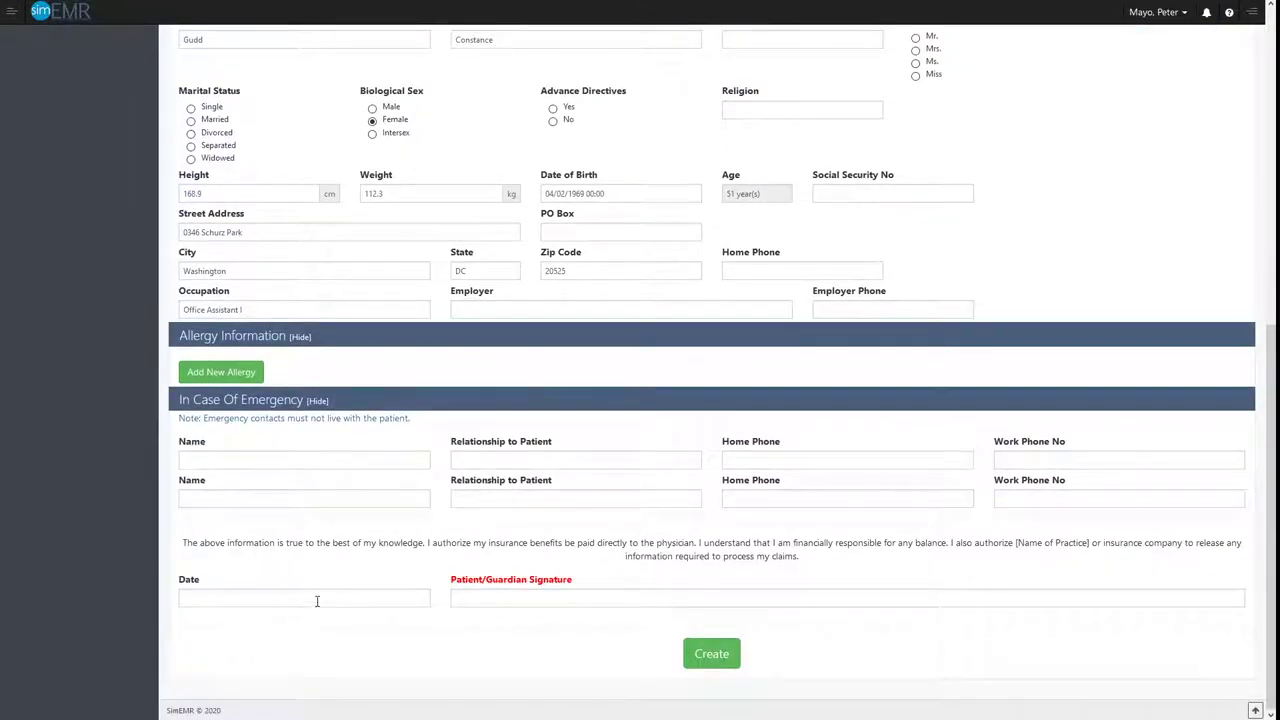
pyautogui.click(323, 600)
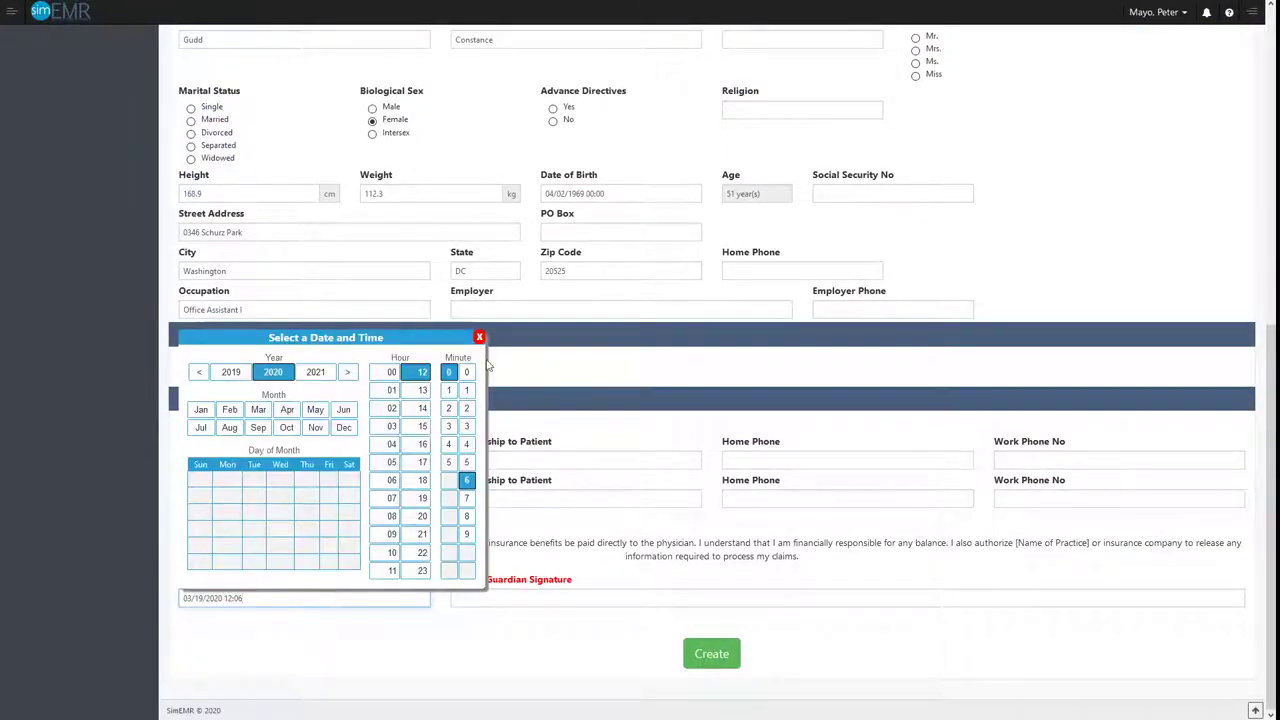
pyautogui.click(668, 424)
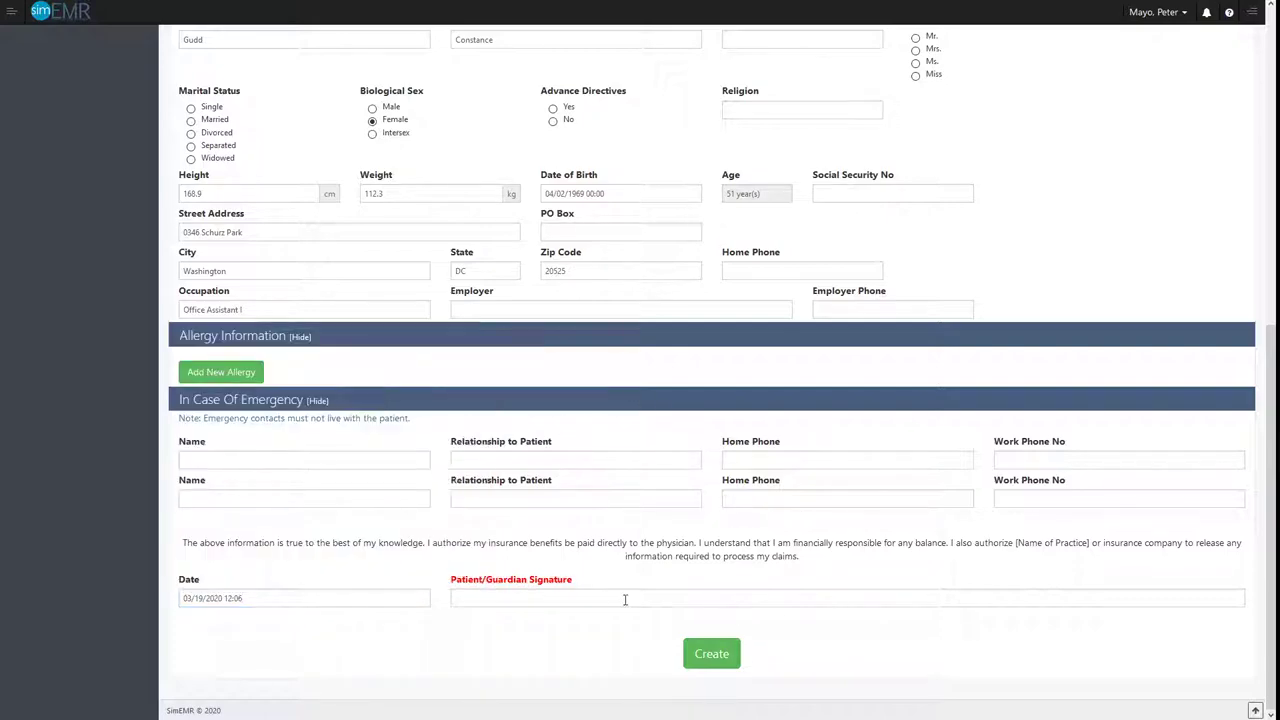
pyautogui.click(712, 655)
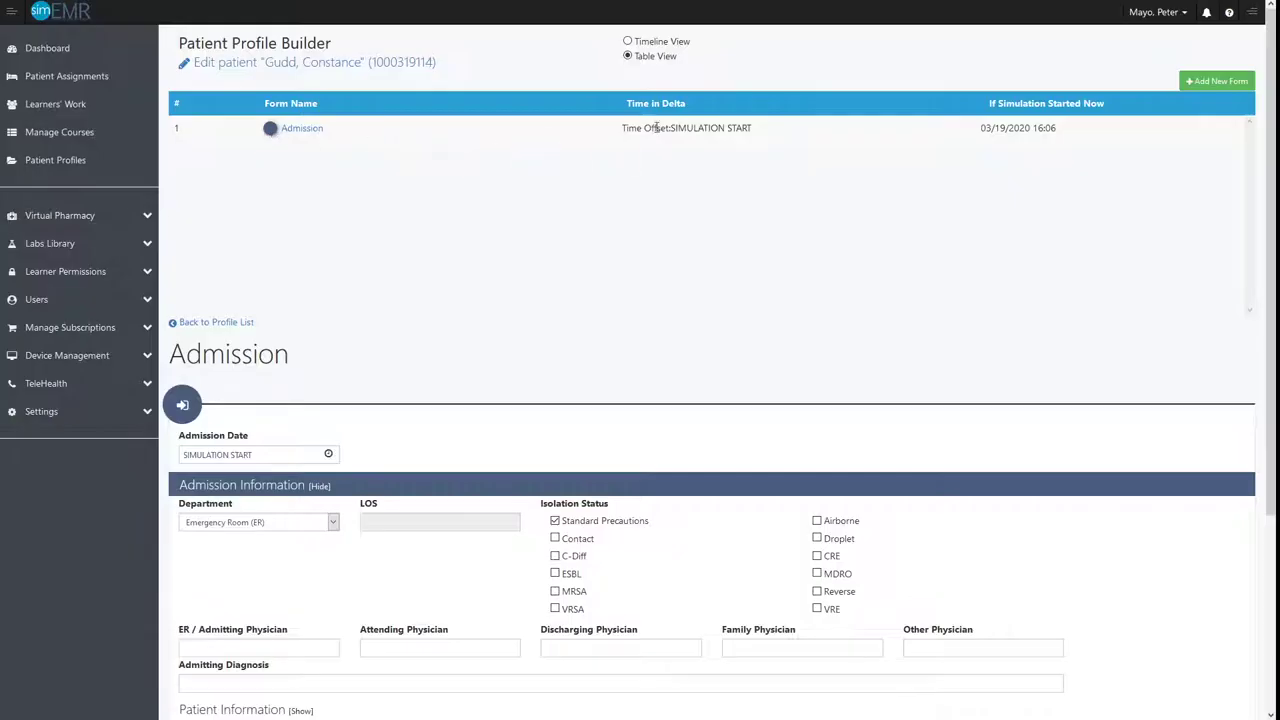
# Show the patient profile in Timeline View and examine the Admission form's marker and its saved fields
pyautogui.click(628, 42)
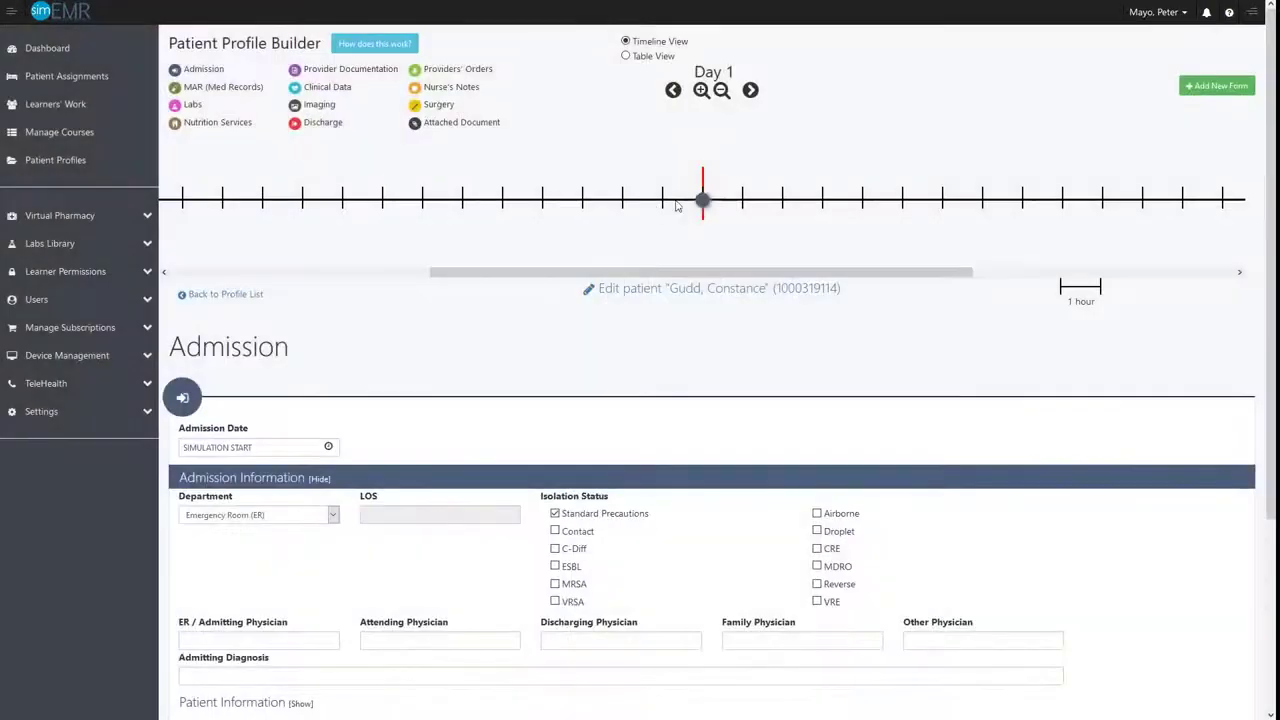
pyautogui.moveTo(703, 202)
pyautogui.scroll(-3, 686, 560)
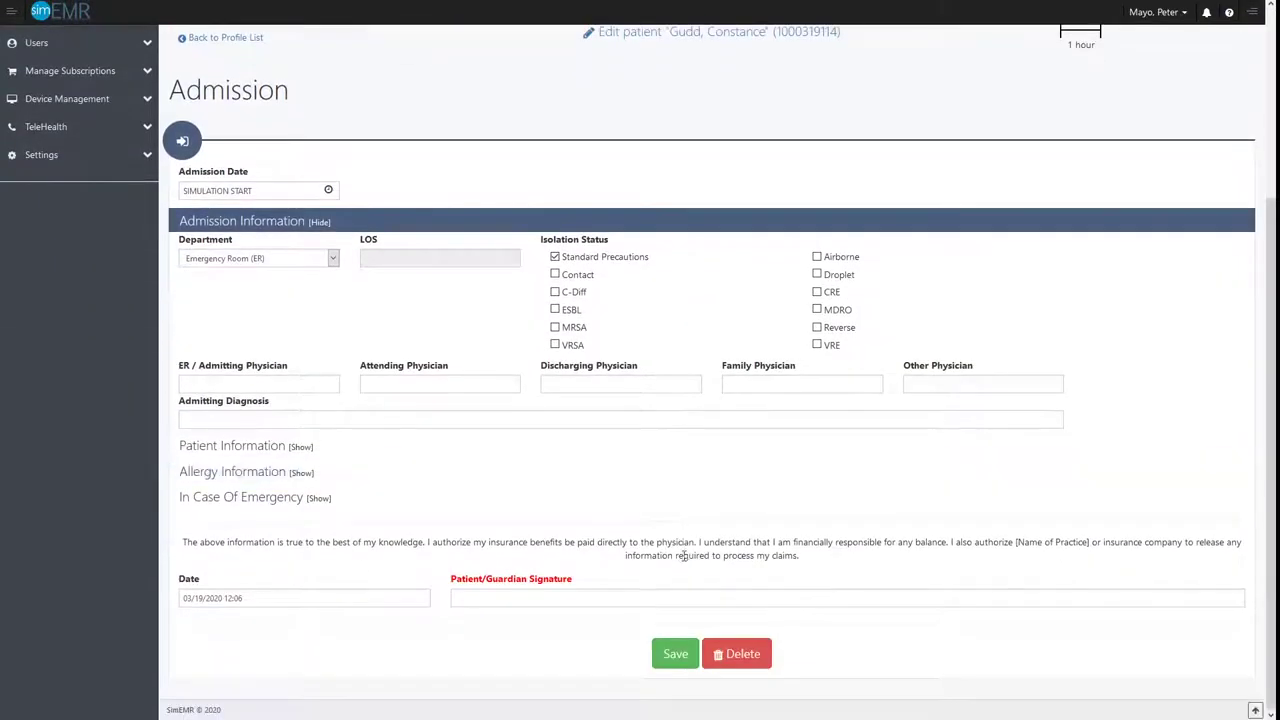
pyautogui.scroll(3, 677, 555)
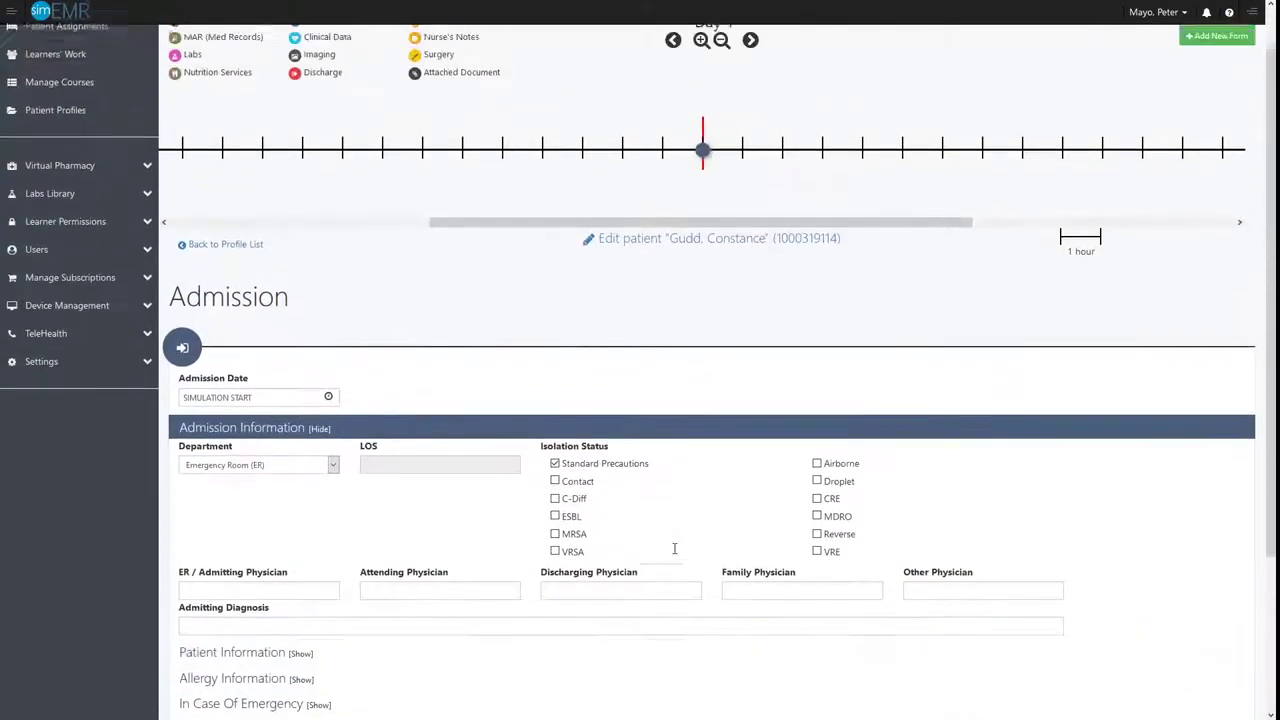